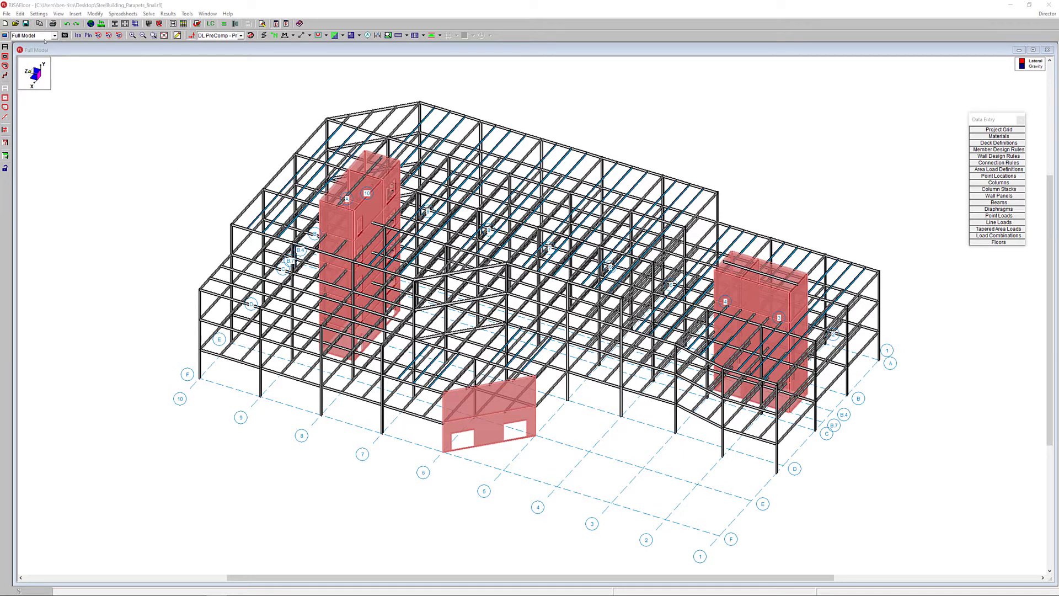
# Show the Level 3 floor plan and open the Floors table of parapet heights
pyautogui.click(43, 36)
pyautogui.click(24, 50)
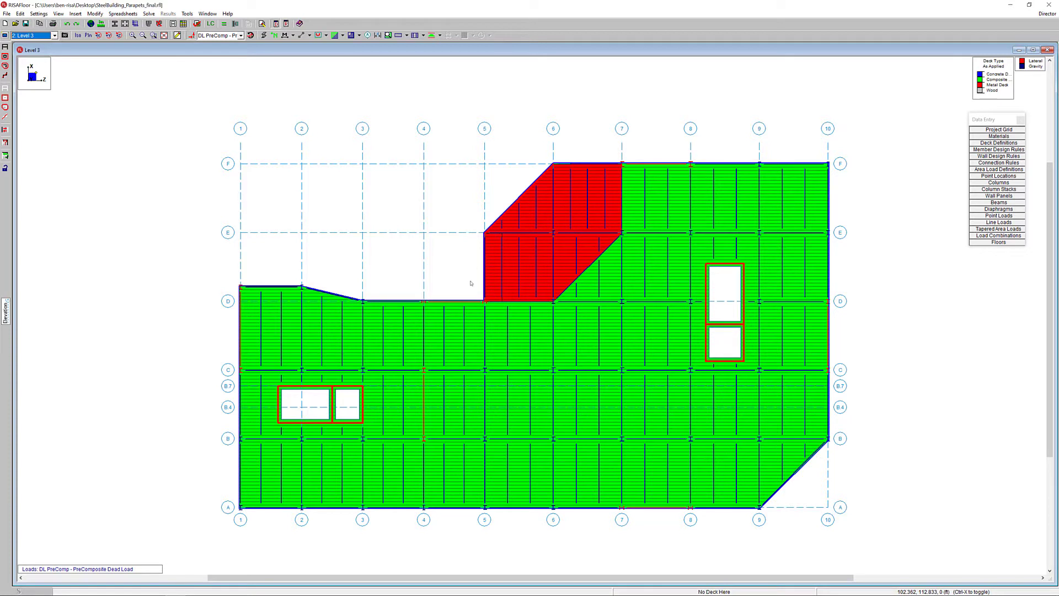
pyautogui.click(988, 243)
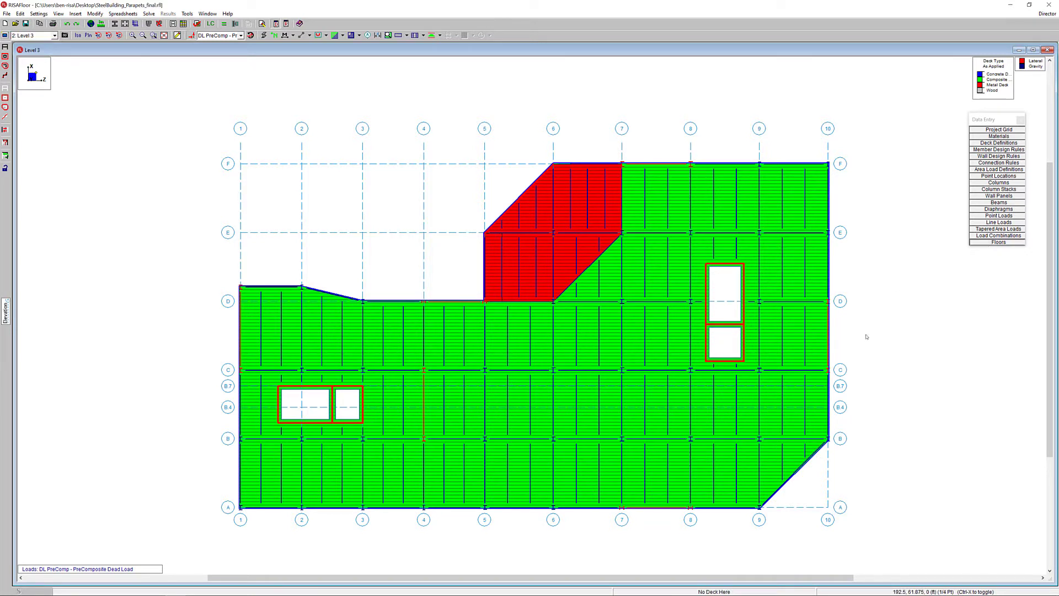
# Set Level 3's parapet height to 4 ft in the Floors table
pyautogui.click(1007, 244)
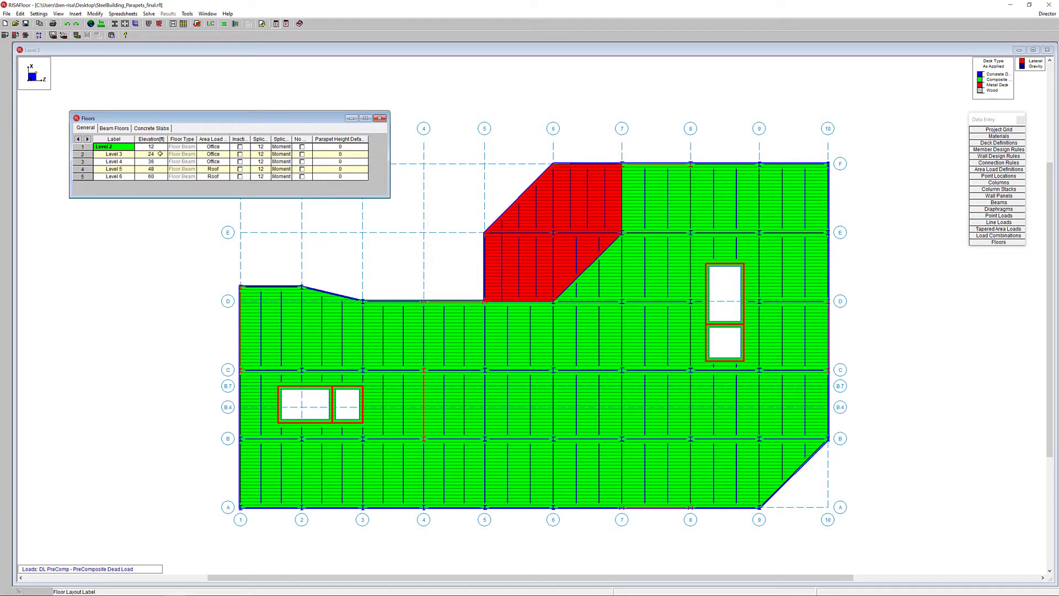
pyautogui.click(346, 155)
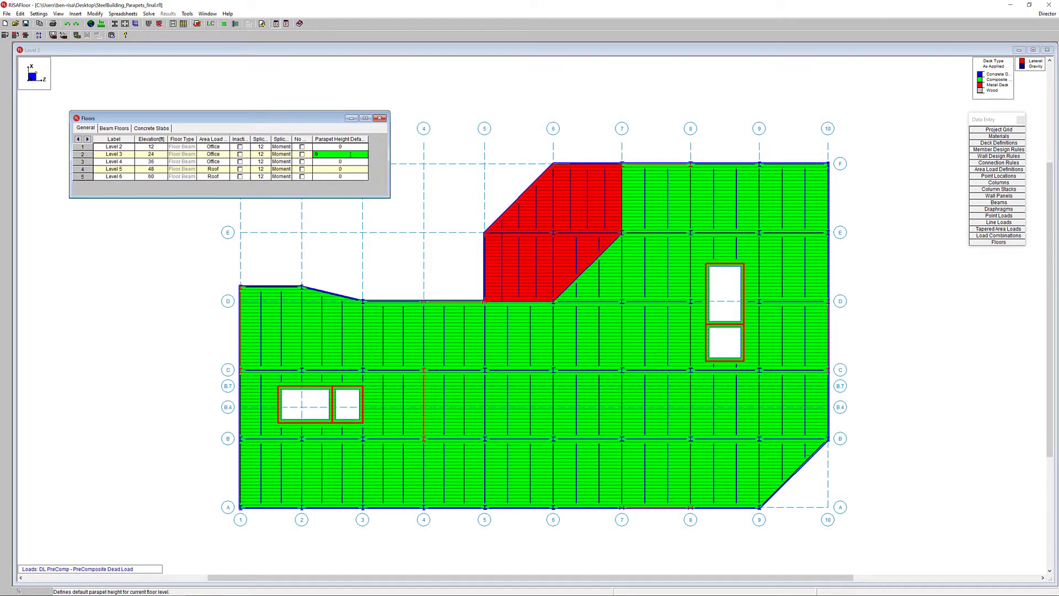
pyautogui.write('4')
pyautogui.press('Return')
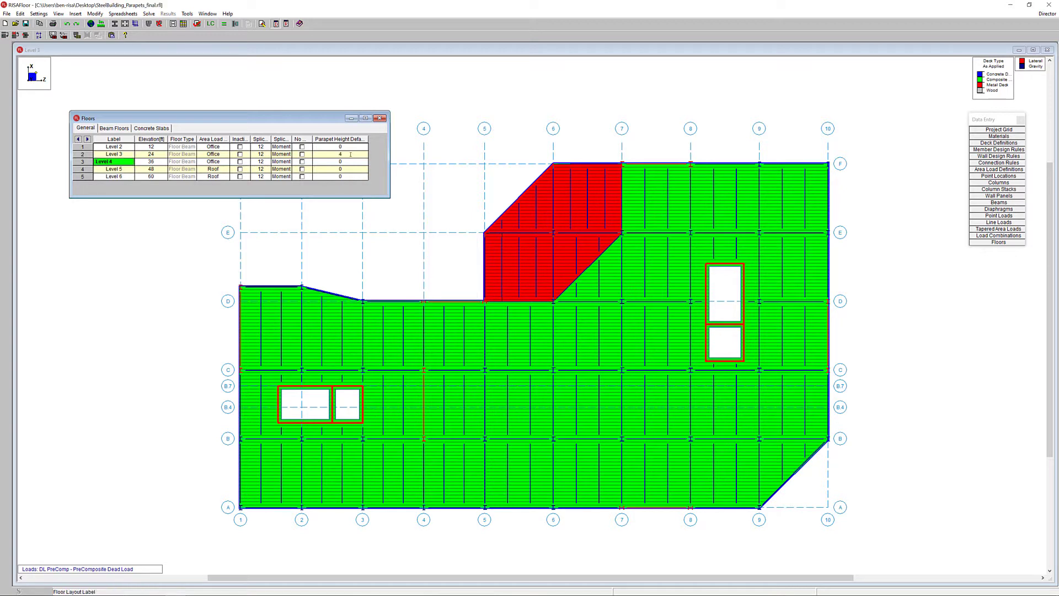
pyautogui.click(380, 118)
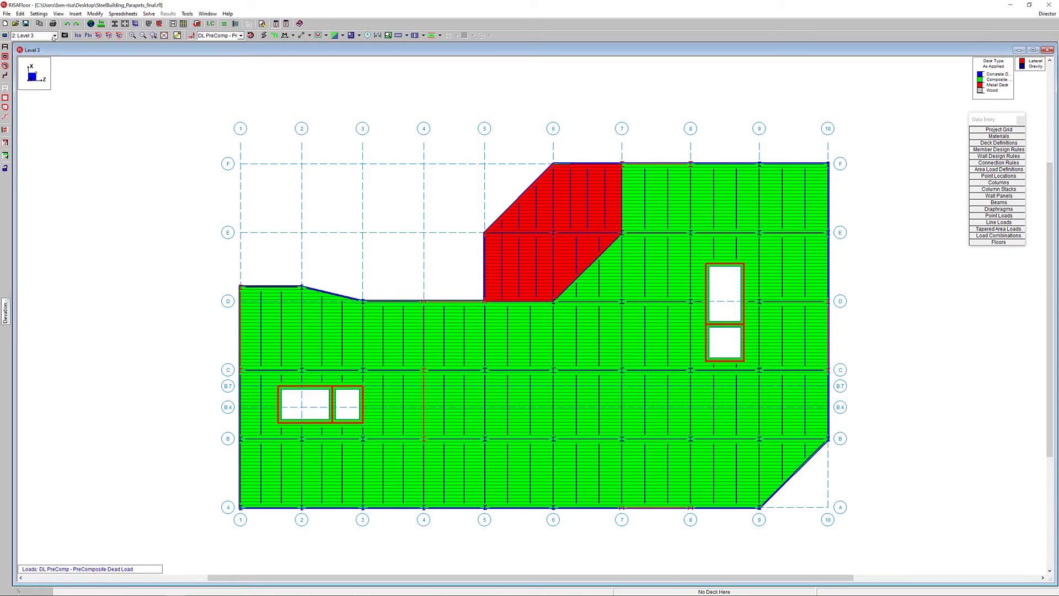
# Display the Full Model in 3D, rotated and zoomed to show the parapet
pyautogui.click(53, 36)
pyautogui.click(28, 75)
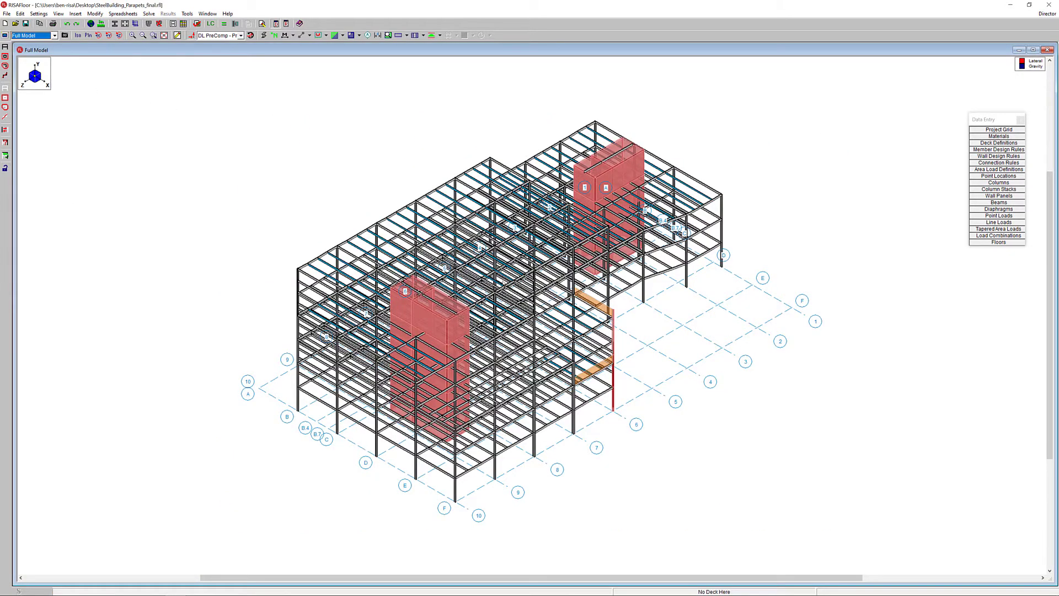
pyautogui.keyDown('shift'); pyautogui.moveTo(502, 281); pyautogui.dragTo(331, 287, button='middle'); pyautogui.keyUp('shift')
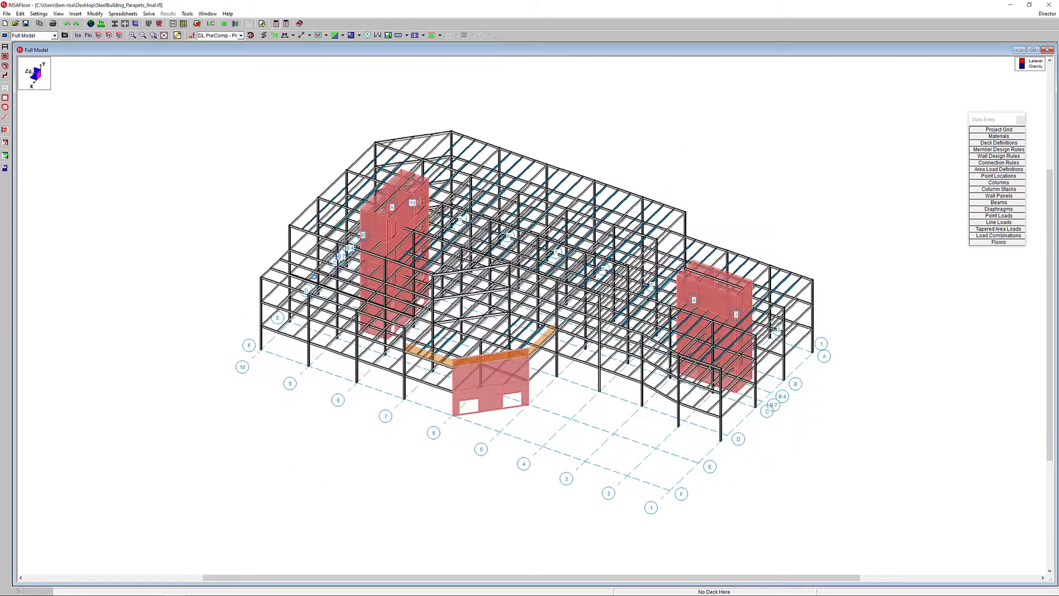
pyautogui.keyDown('shift'); pyautogui.moveTo(530, 297); pyautogui.dragTo(474, 298, button='middle'); pyautogui.keyUp('shift')
pyautogui.scroll(3, 495, 380)
pyautogui.scroll(1, 498, 383)
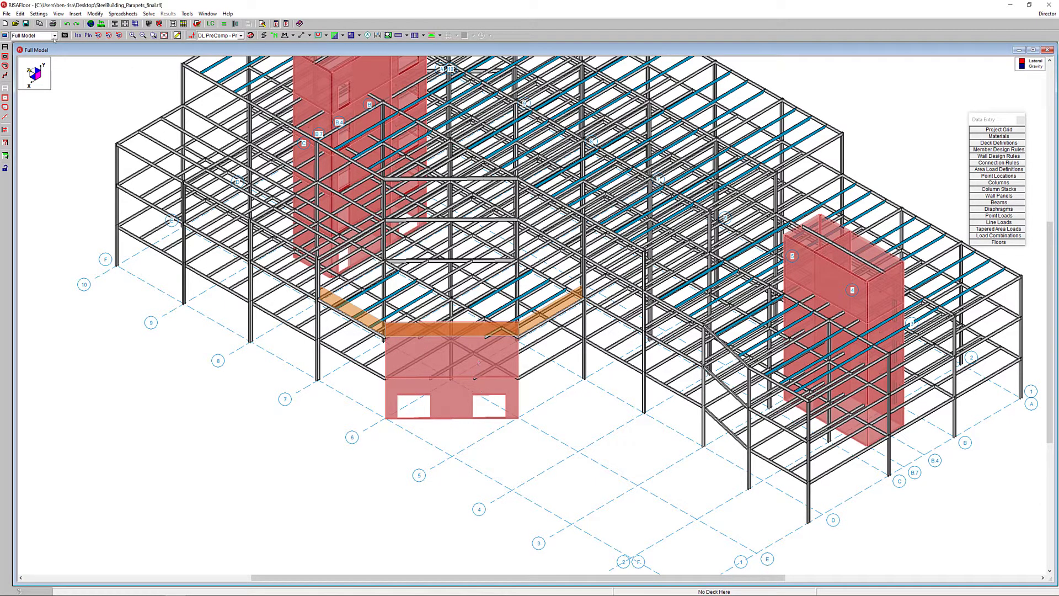
# On the Level 3 plan, review wall panel WP47 in the Wall Panel Editor, then fit the plan
pyautogui.click(55, 35)
pyautogui.click(46, 55)
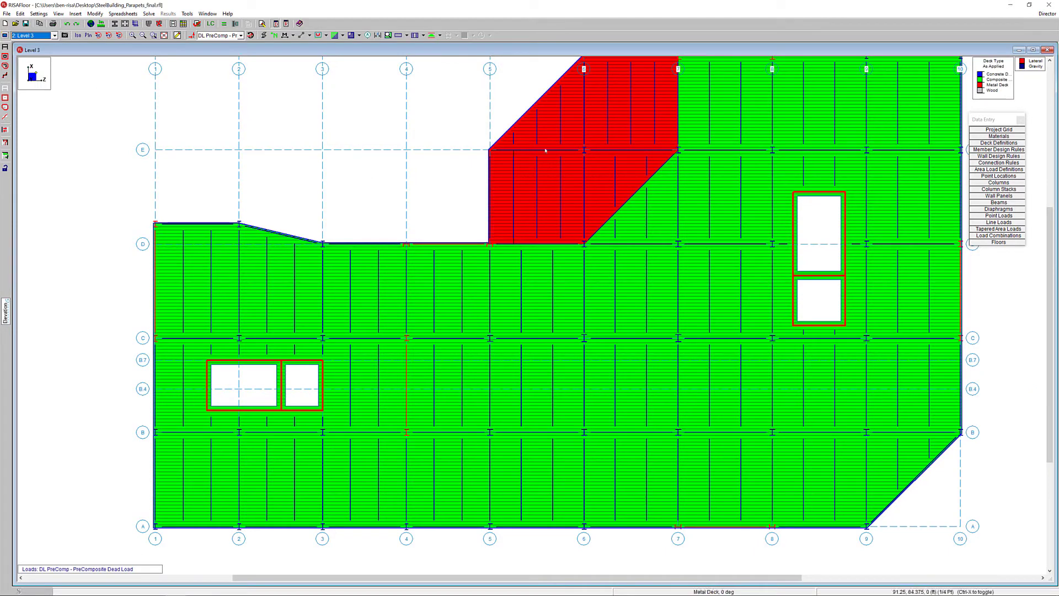
pyautogui.doubleClick(515, 132)
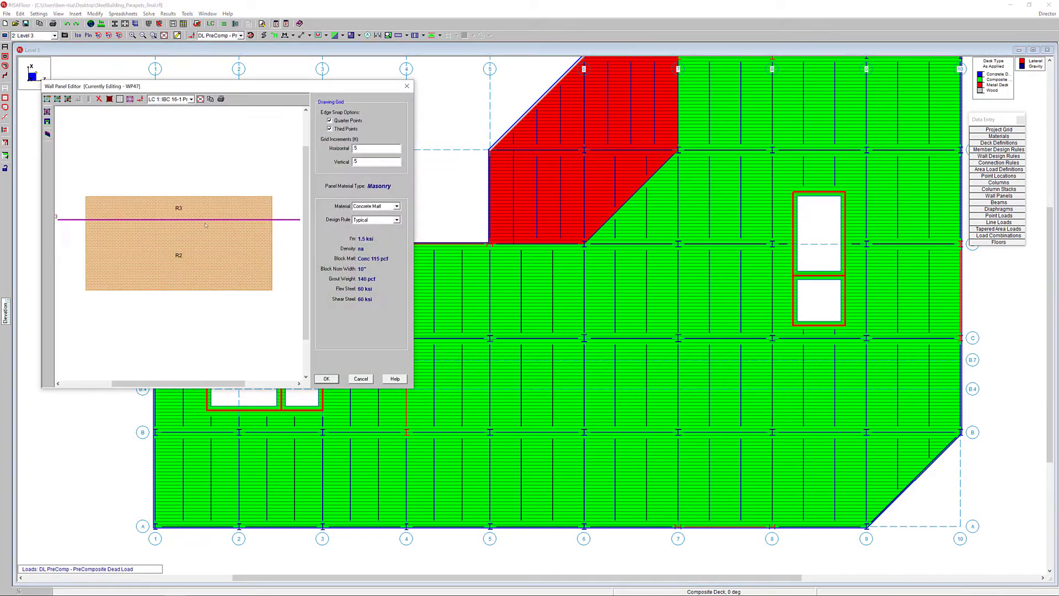
pyautogui.scroll(-2, 226, 224)
pyautogui.scroll(1, 203, 215)
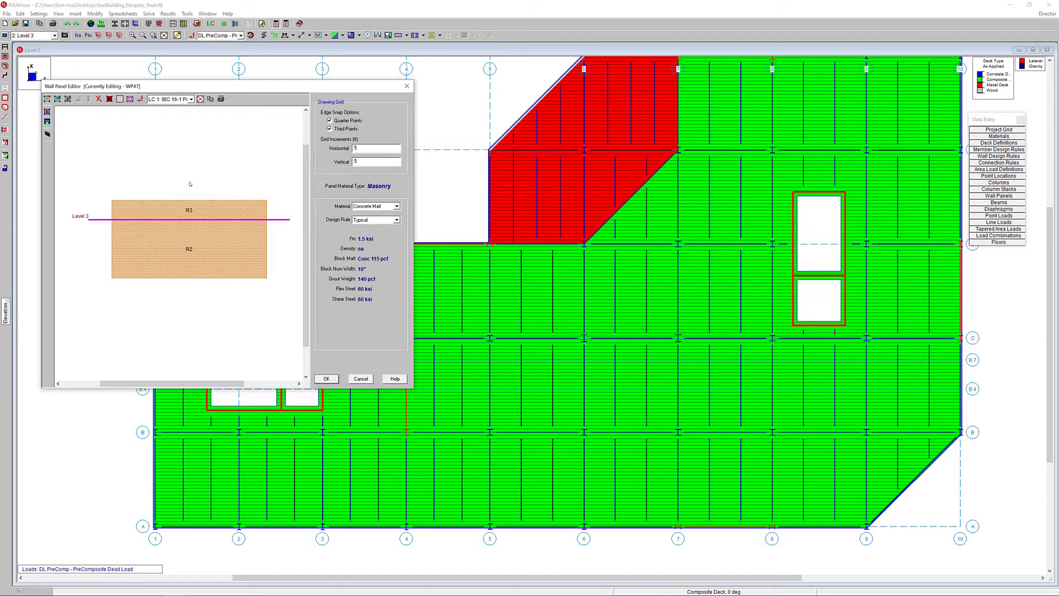
pyautogui.click(407, 86)
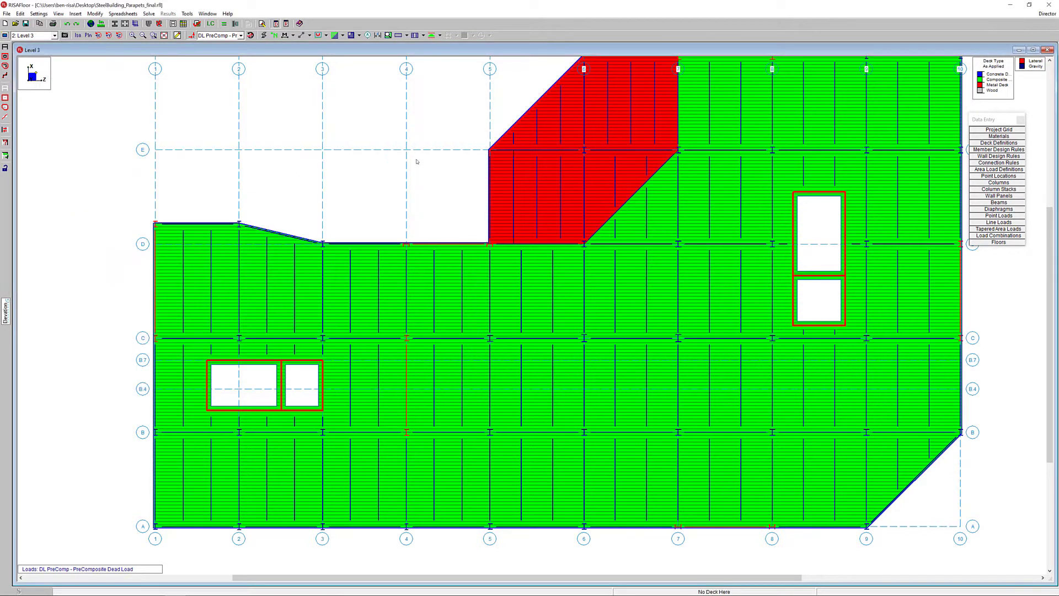
pyautogui.press('Home')
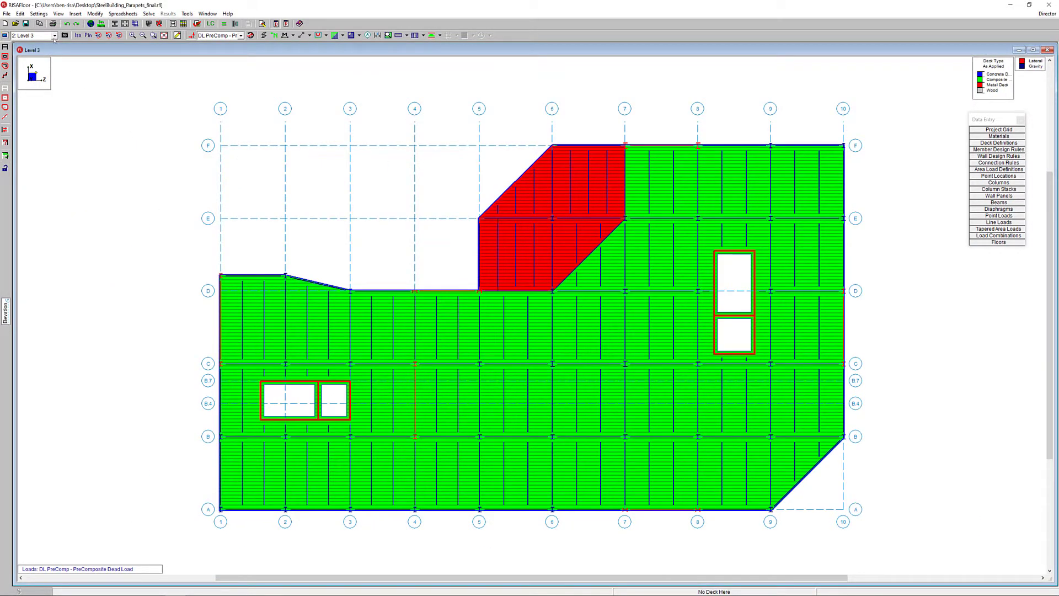
# Display the 3D Full Model and rotate it to view another side of the building
pyautogui.click(54, 35)
pyautogui.click(30, 73)
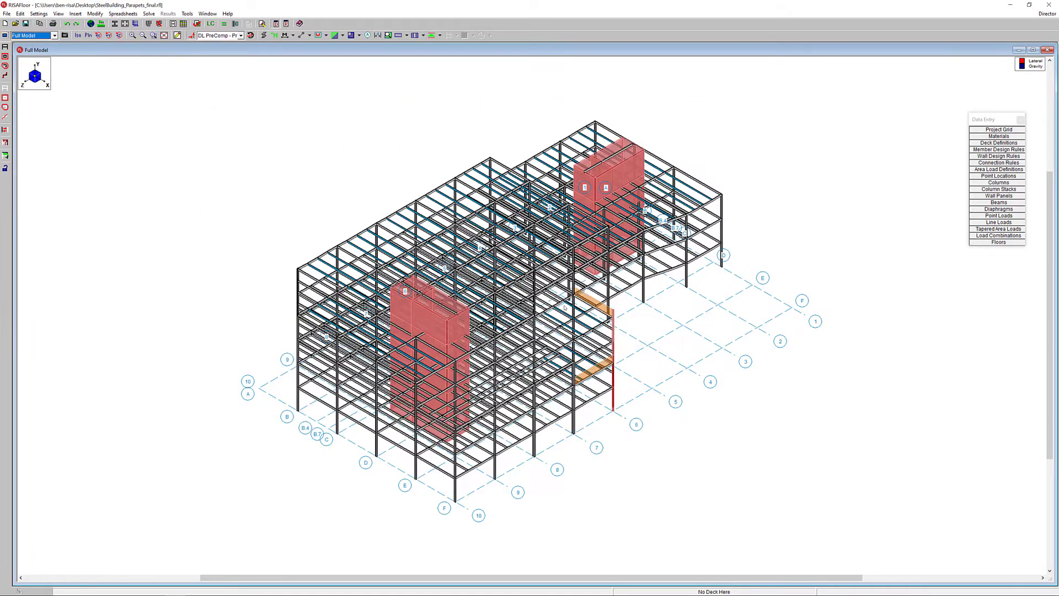
pyautogui.moveTo(565, 308)
pyautogui.keyDown('shift'); pyautogui.mouseDown(button='middle')
pyautogui.moveTo(372, 306)
pyautogui.moveTo(498, 383)
pyautogui.mouseUp(button='middle'); pyautogui.keyUp('shift')
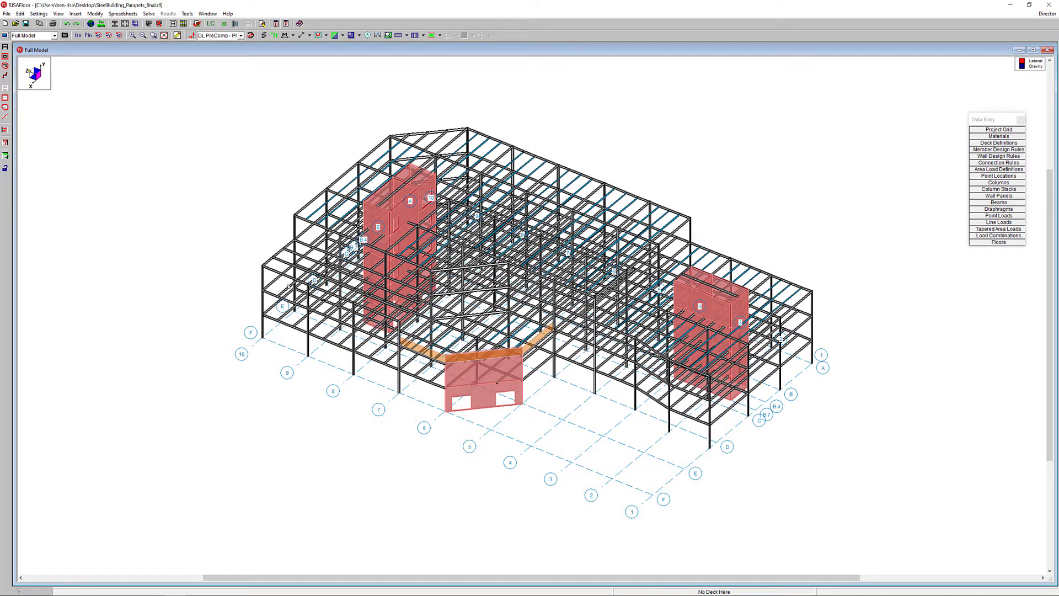
pyautogui.click(54, 35)
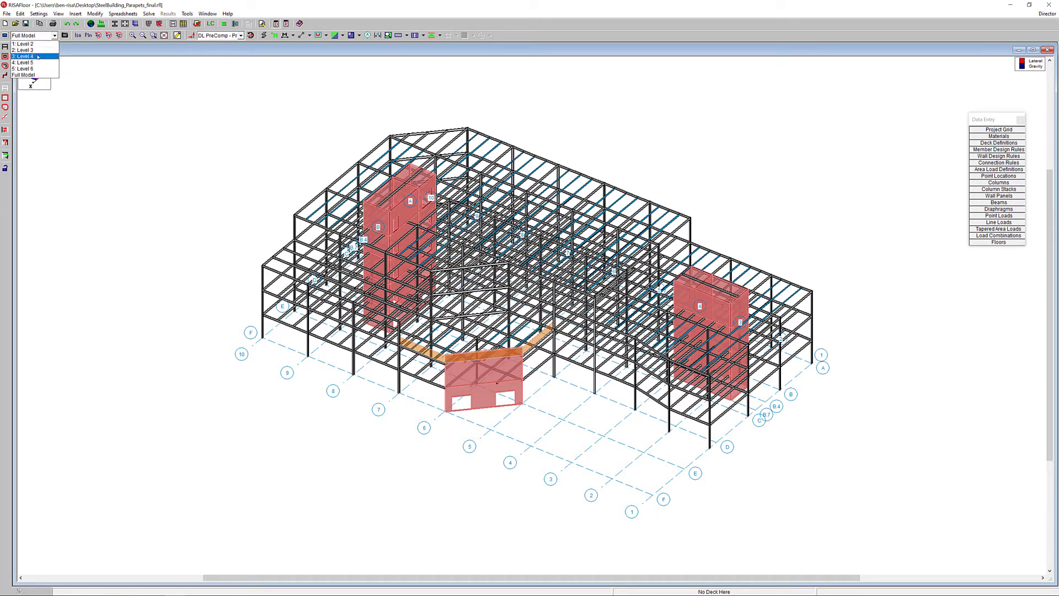
# Show the zoomed-in Level 4 plan with the Drawing Toolbar turned on
pyautogui.click(37, 56)
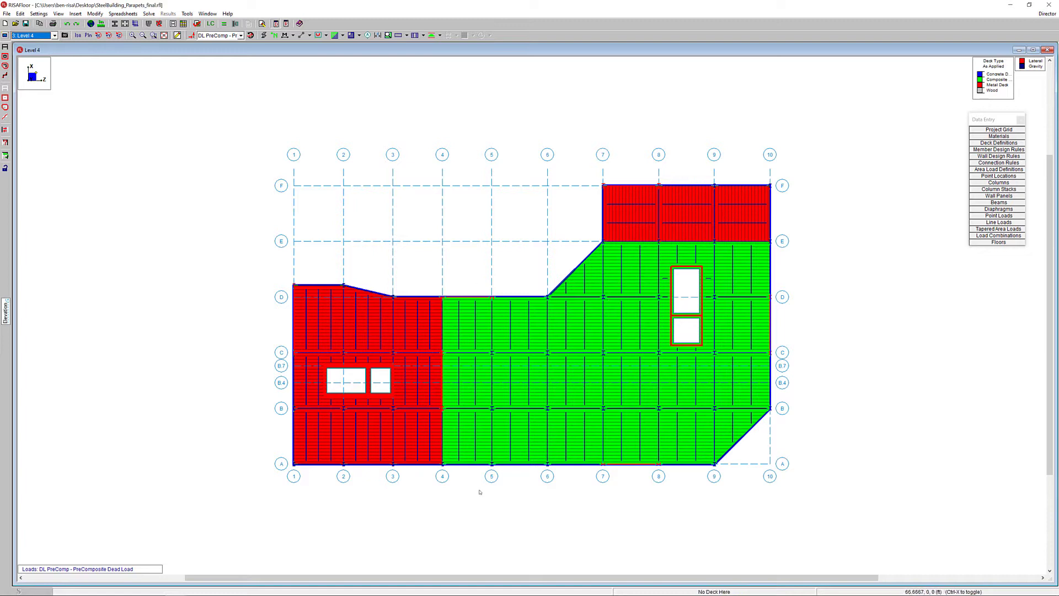
pyautogui.scroll(1, 276, 473)
pyautogui.scroll(2, 276, 473)
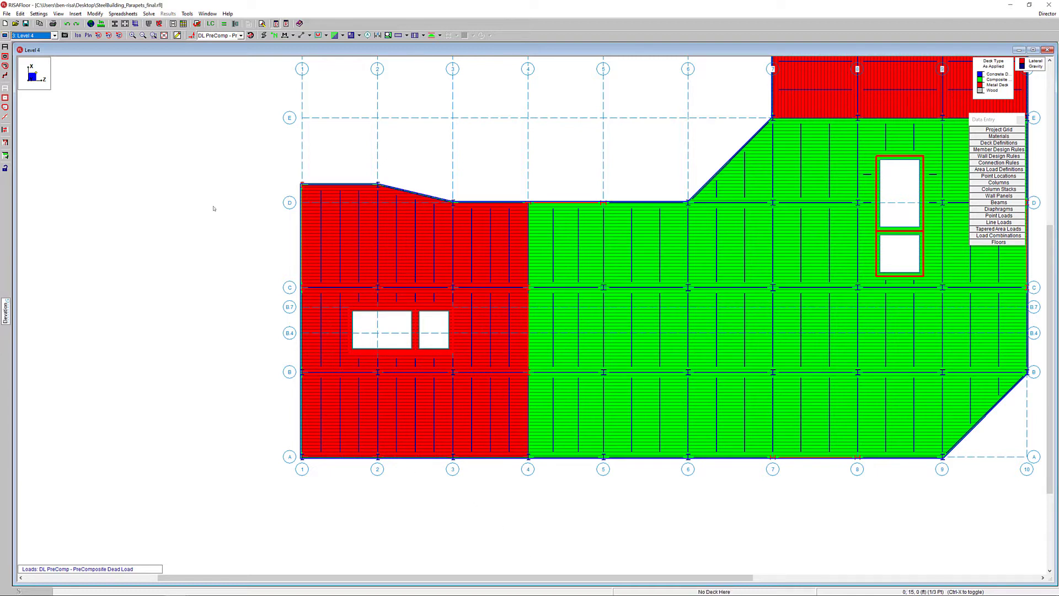
pyautogui.click(178, 36)
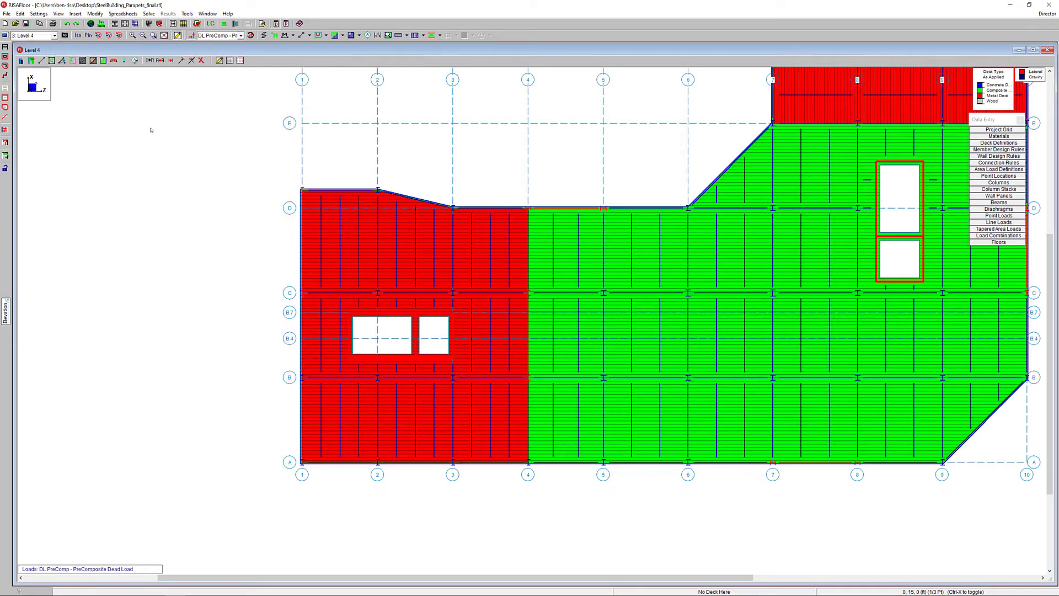
# Set Draw Columns to modify properties with splices enabled, 4 ft parapet height, and apply by clicking/boxing
pyautogui.click(21, 60)
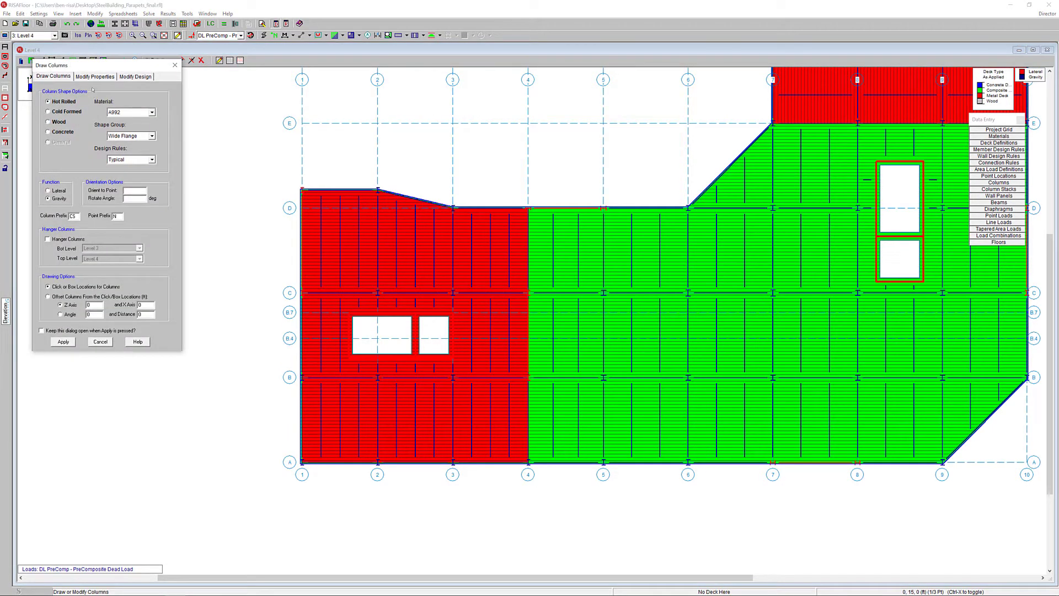
pyautogui.click(95, 76)
pyautogui.moveTo(108, 66); pyautogui.dragTo(143, 129)
pyautogui.click(174, 294)
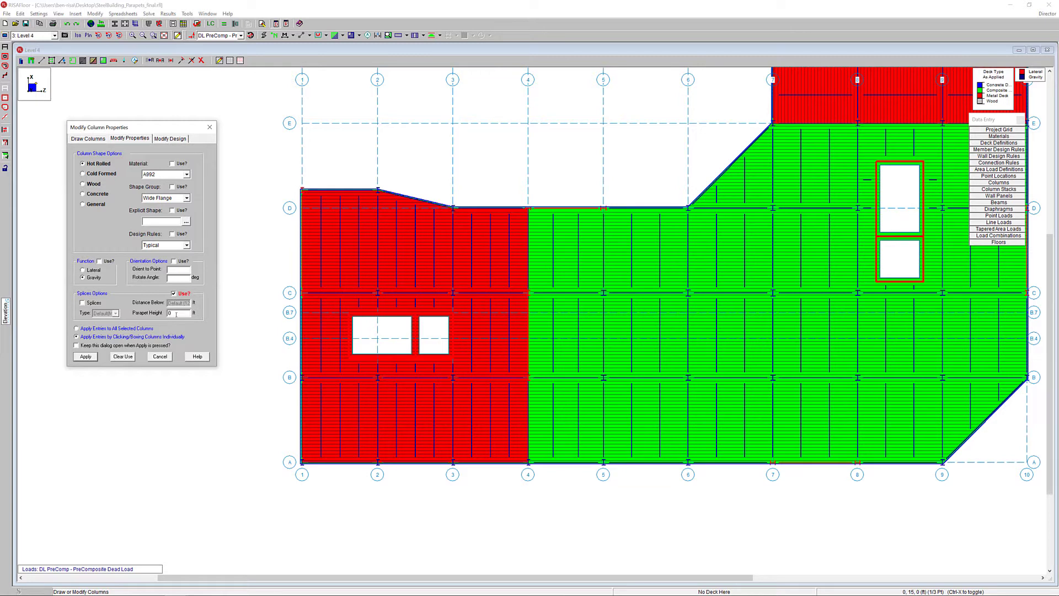
pyautogui.doubleClick(170, 313)
pyautogui.click(174, 335)
pyautogui.click(86, 356)
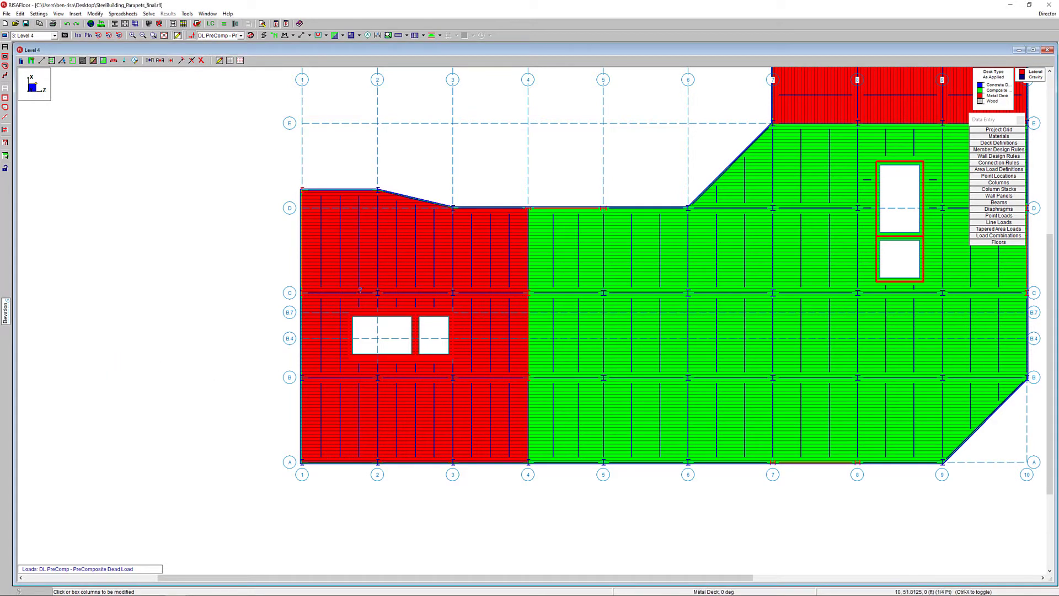
# Box-select Level 4's columns around the red metal-deck area for 4 ft parapets, then view the 3D model
pyautogui.moveTo(266, 166); pyautogui.dragTo(538, 500)
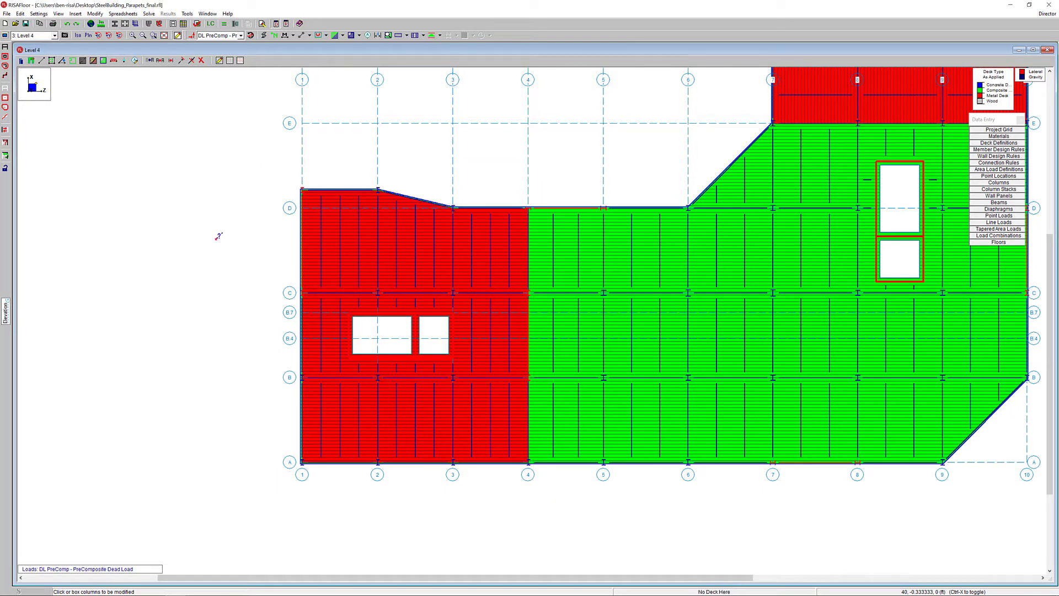
pyautogui.press('Escape')
pyautogui.click(45, 37)
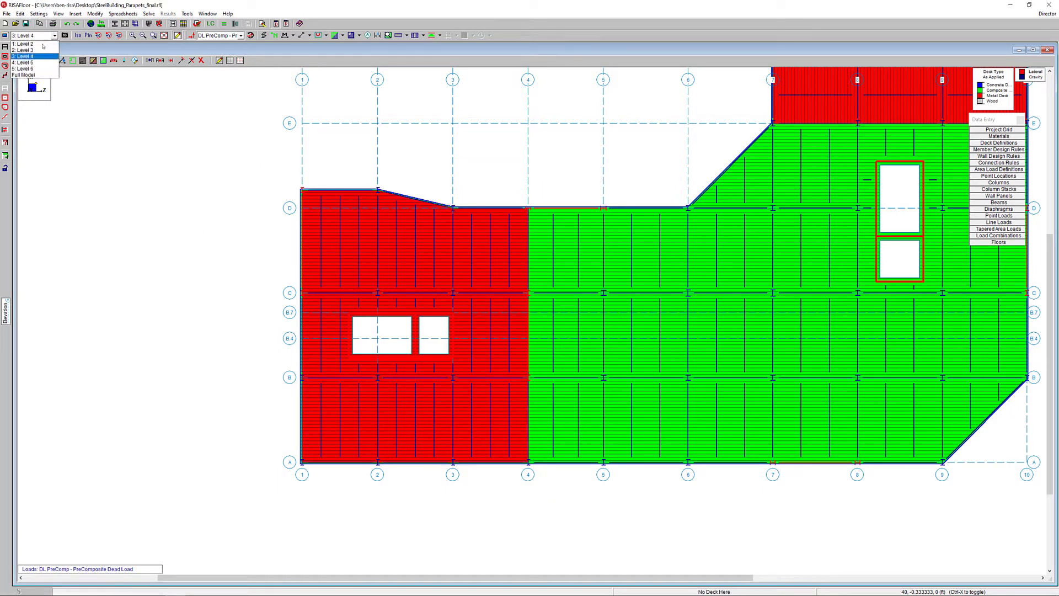
pyautogui.click(33, 72)
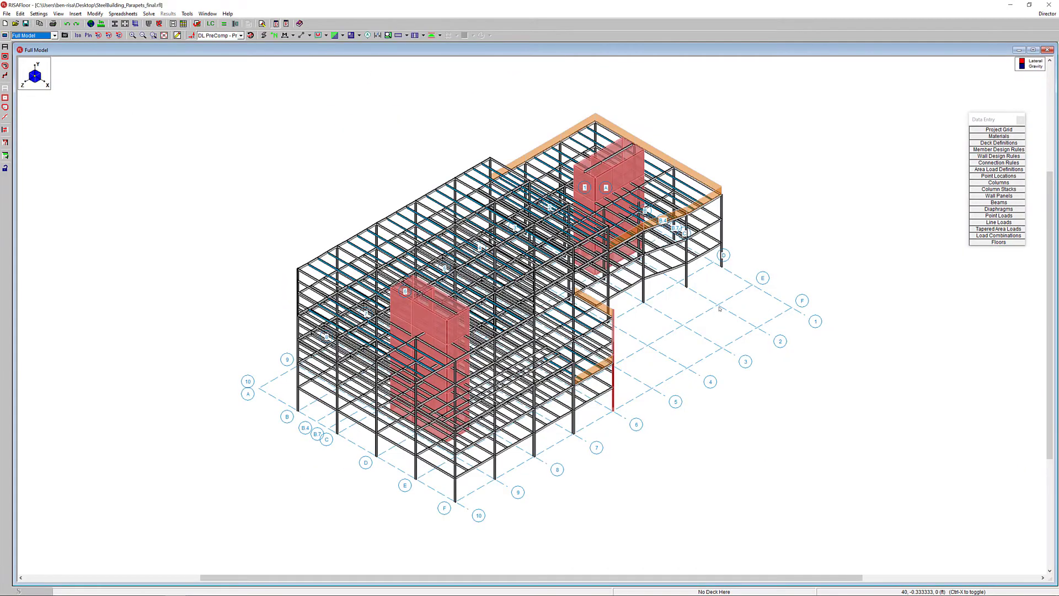
pyautogui.moveTo(719, 308)
pyautogui.keyDown('shift'); pyautogui.mouseDown(button='middle')
pyautogui.moveTo(556, 342)
pyautogui.moveTo(620, 334)
pyautogui.mouseUp(button='middle'); pyautogui.keyUp('shift')
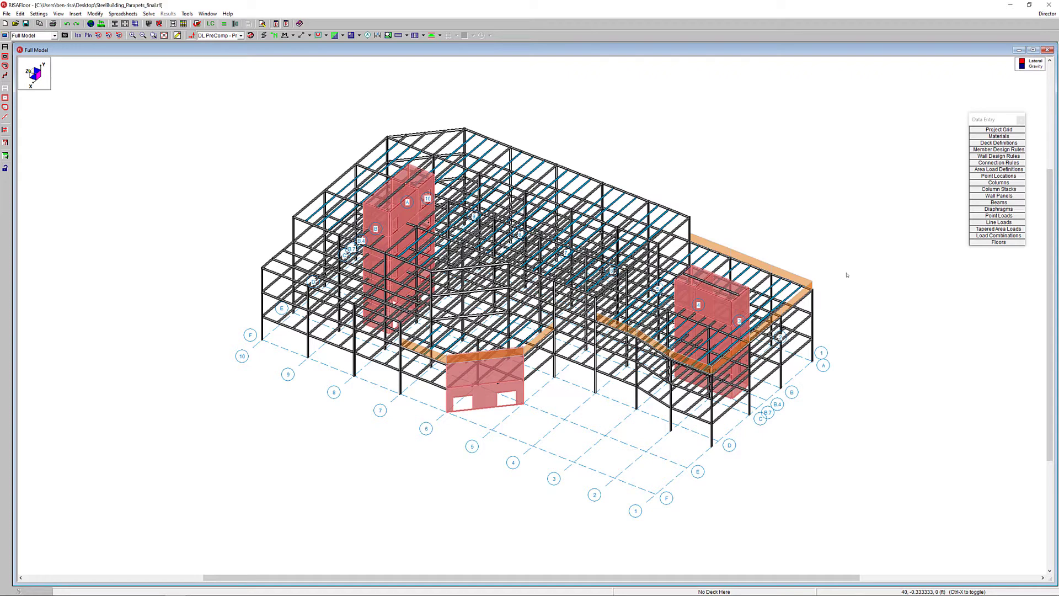
# Show the Level 4 floor plan, zoomed in
pyautogui.click(31, 35)
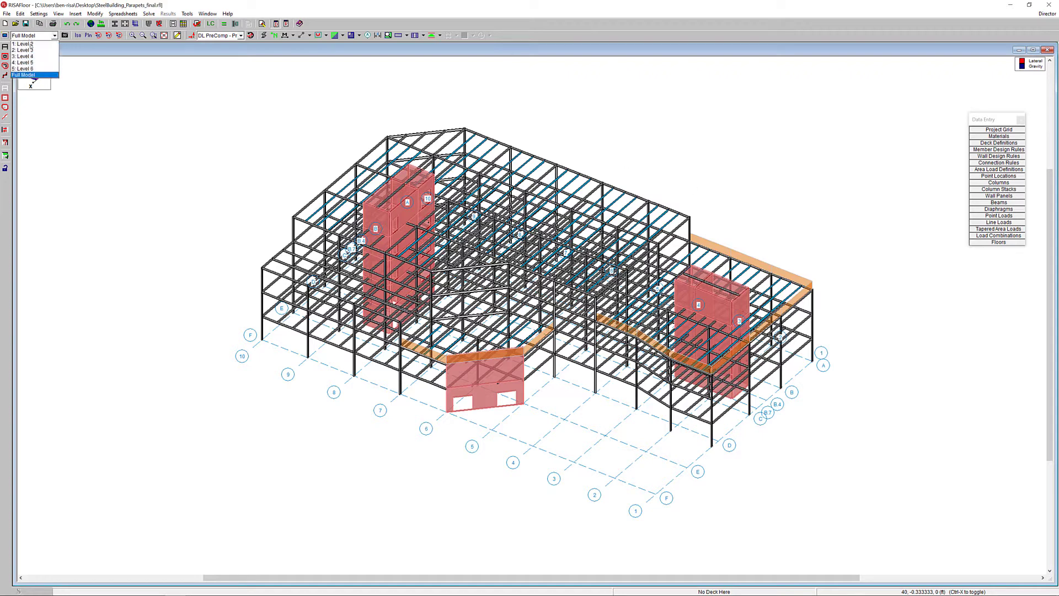
pyautogui.click(25, 60)
pyautogui.scroll(1, 323, 308)
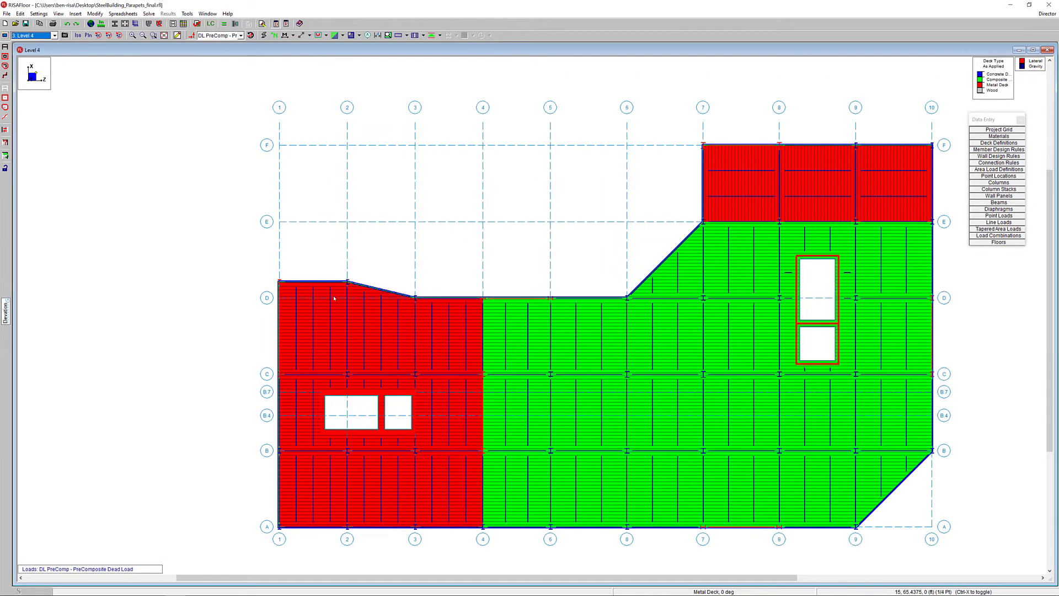
pyautogui.scroll(1, 331, 301)
# Review column D-2's lifts in the Column Stack Manager
pyautogui.doubleClick(353, 279)
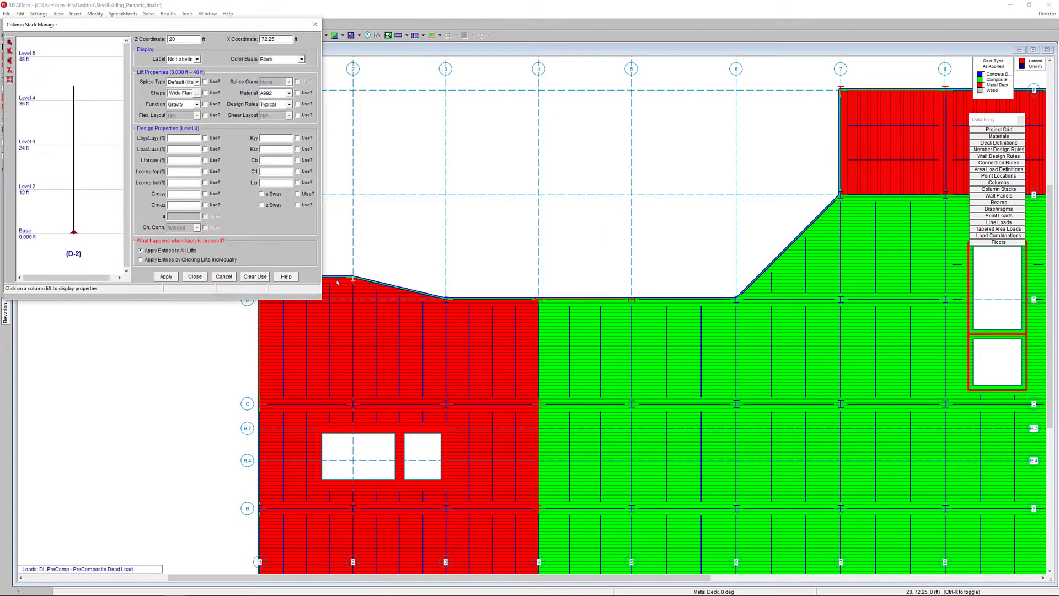
pyautogui.moveTo(97, 27); pyautogui.dragTo(363, 121)
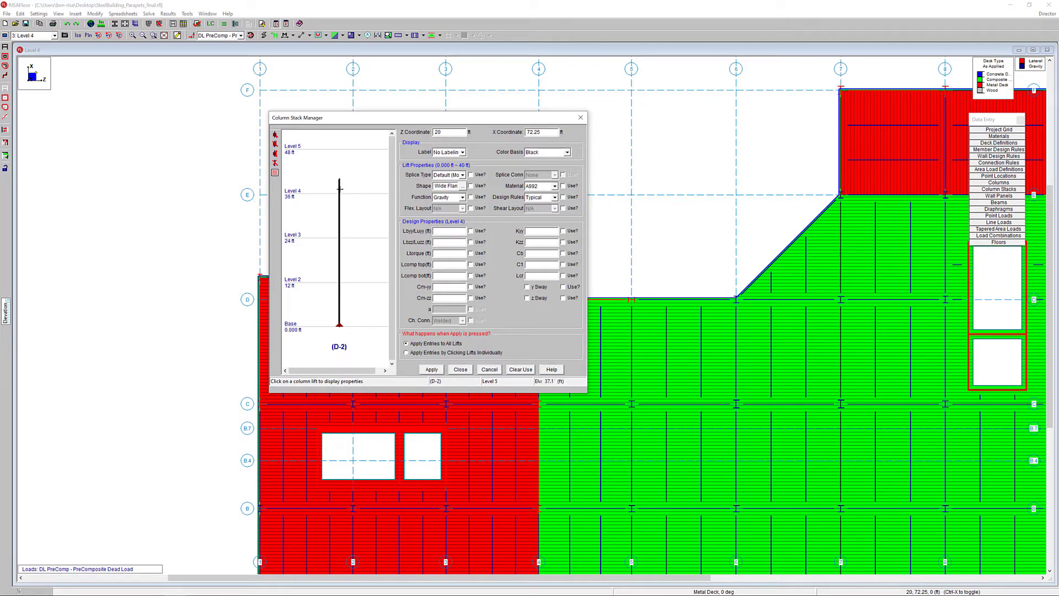
pyautogui.click(582, 119)
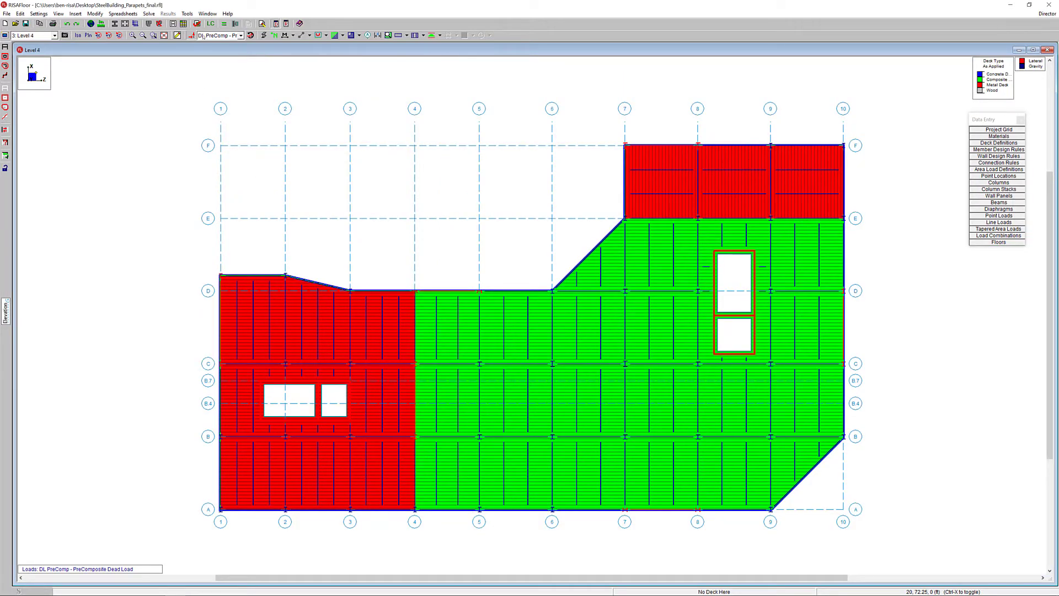
# Review the load combinations, solve the floor model, and set the deck display to None
pyautogui.click(210, 25)
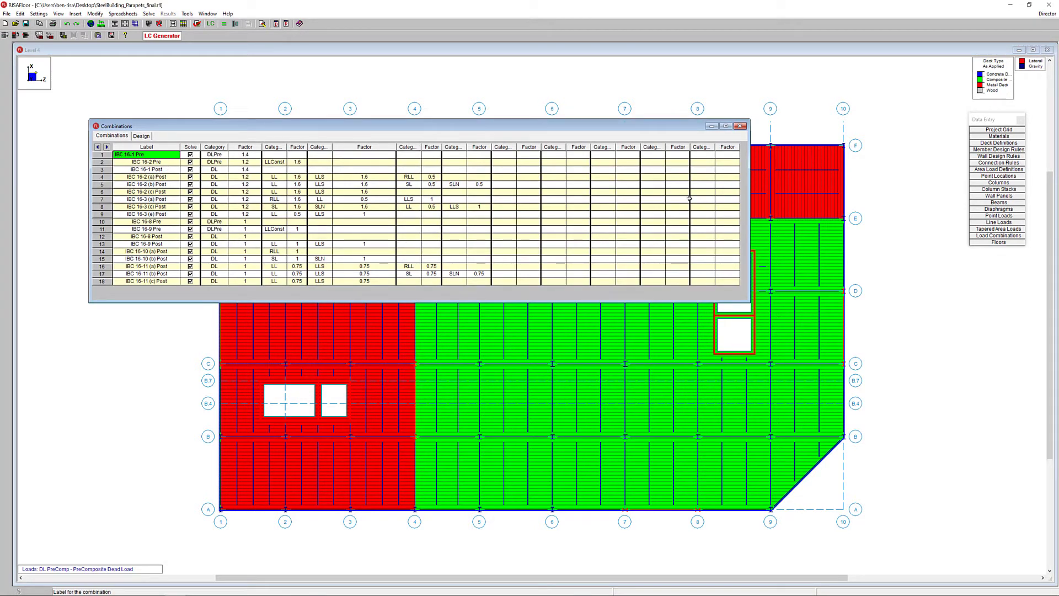
pyautogui.click(740, 126)
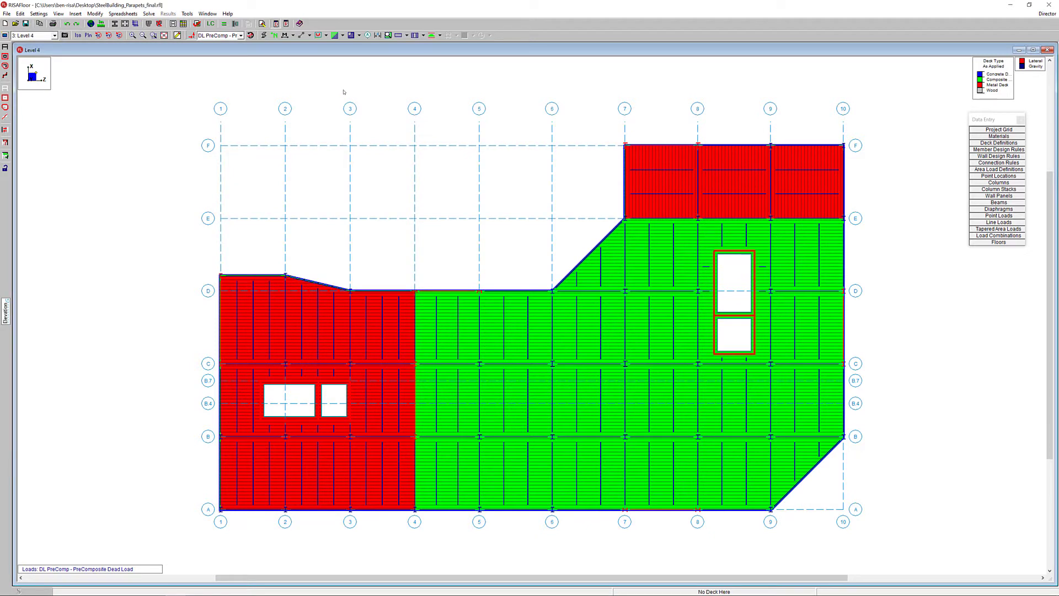
pyautogui.click(223, 25)
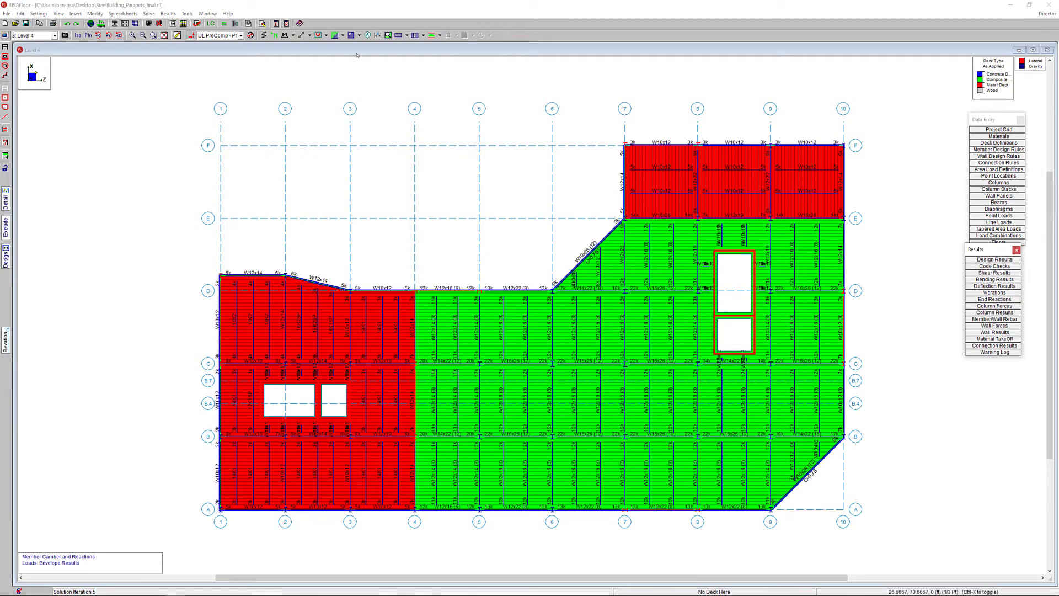
pyautogui.click(342, 35)
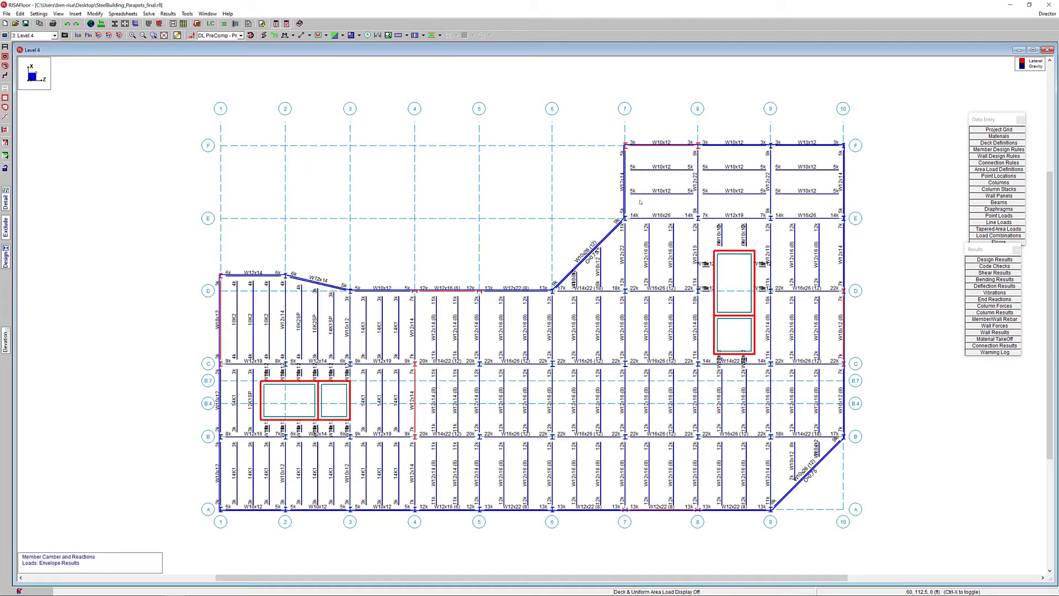
# Send the model to RISA-3D, confirming that results are saved
pyautogui.click(1047, 13)
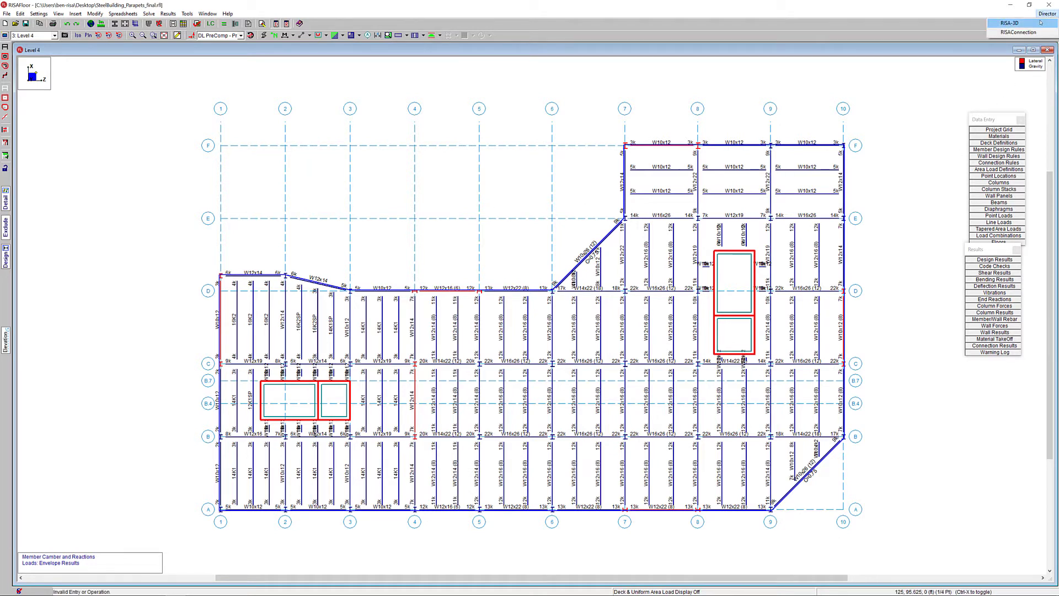
pyautogui.click(1041, 23)
pyautogui.click(548, 330)
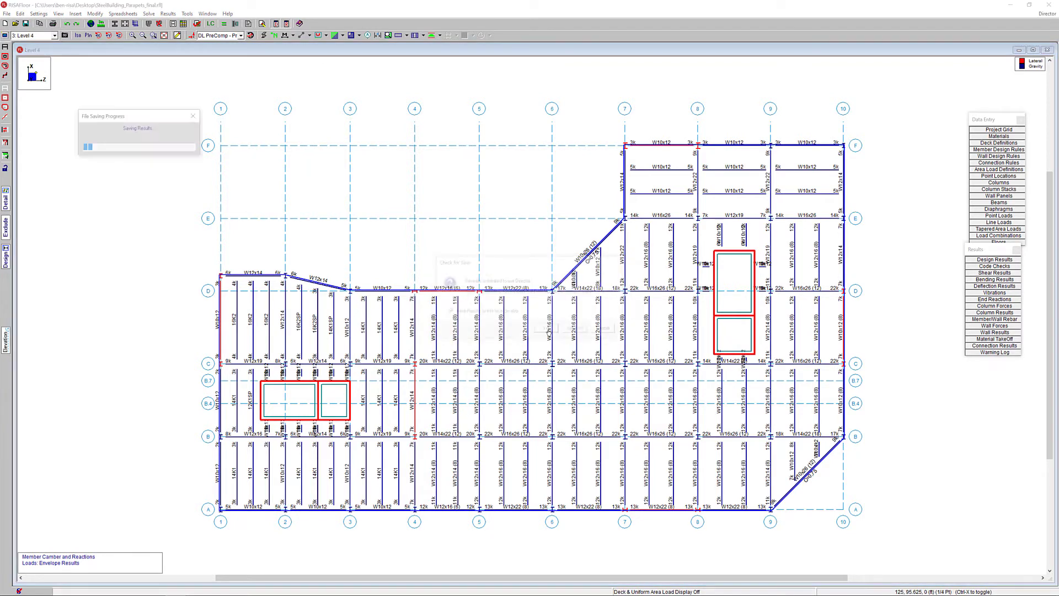
# Review the ASCE 7-16, 120 mph wind load results for each floor level
pyautogui.moveTo(567, 38); pyautogui.dragTo(536, 93)
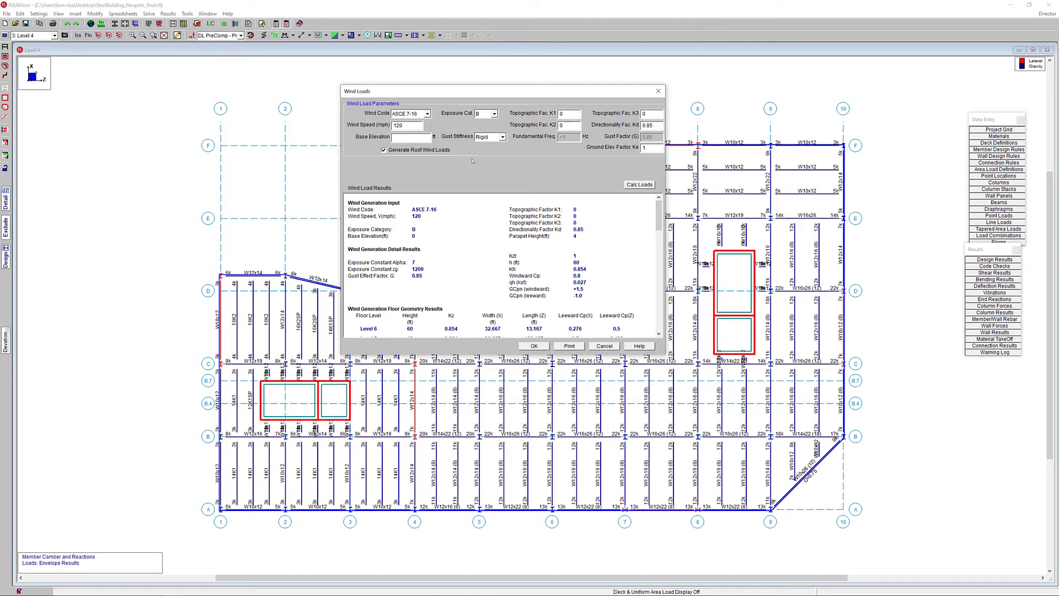
pyautogui.click(411, 125)
pyautogui.moveTo(658, 216); pyautogui.dragTo(658, 236)
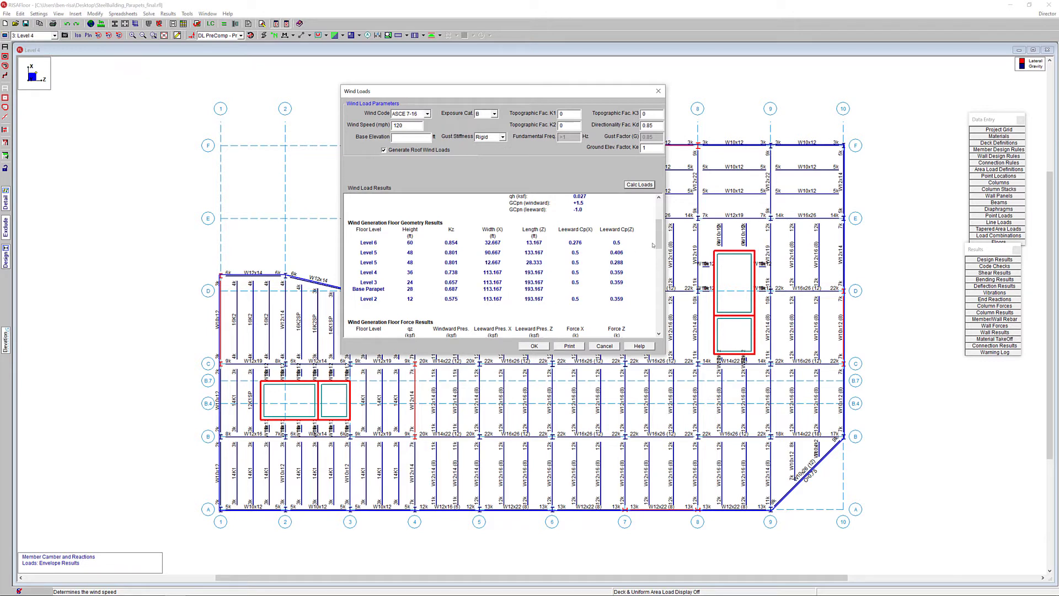
pyautogui.moveTo(658, 236); pyautogui.dragTo(658, 253)
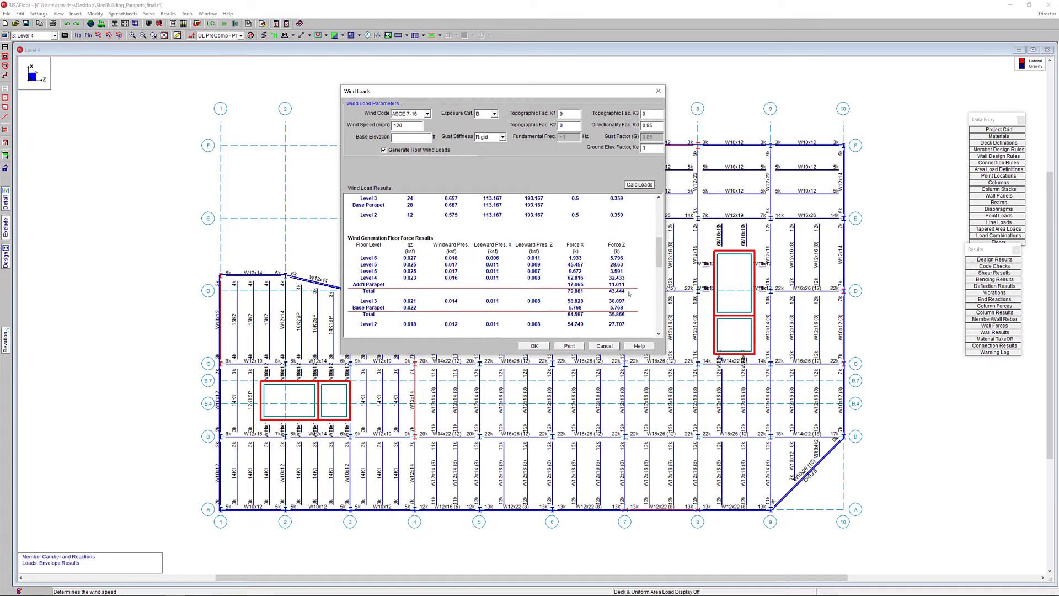
pyautogui.moveTo(658, 256); pyautogui.dragTo(657, 287)
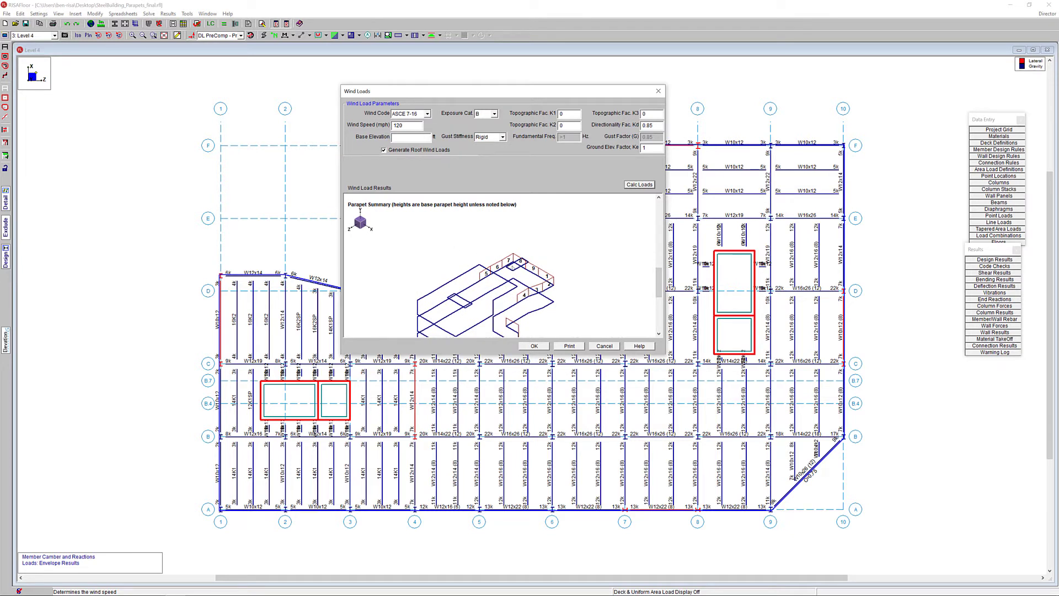
# Review the parapet force table and accept the wind load settings
pyautogui.moveTo(658, 282); pyautogui.dragTo(653, 315)
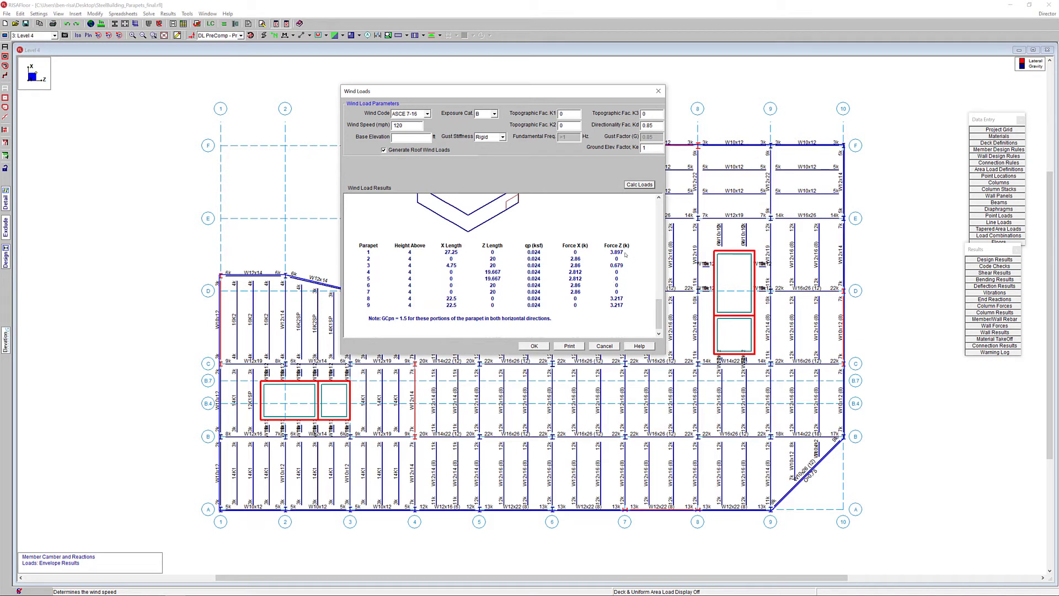
pyautogui.scroll(2, 607, 292)
pyautogui.scroll(2, 568, 271)
pyautogui.scroll(2, 533, 249)
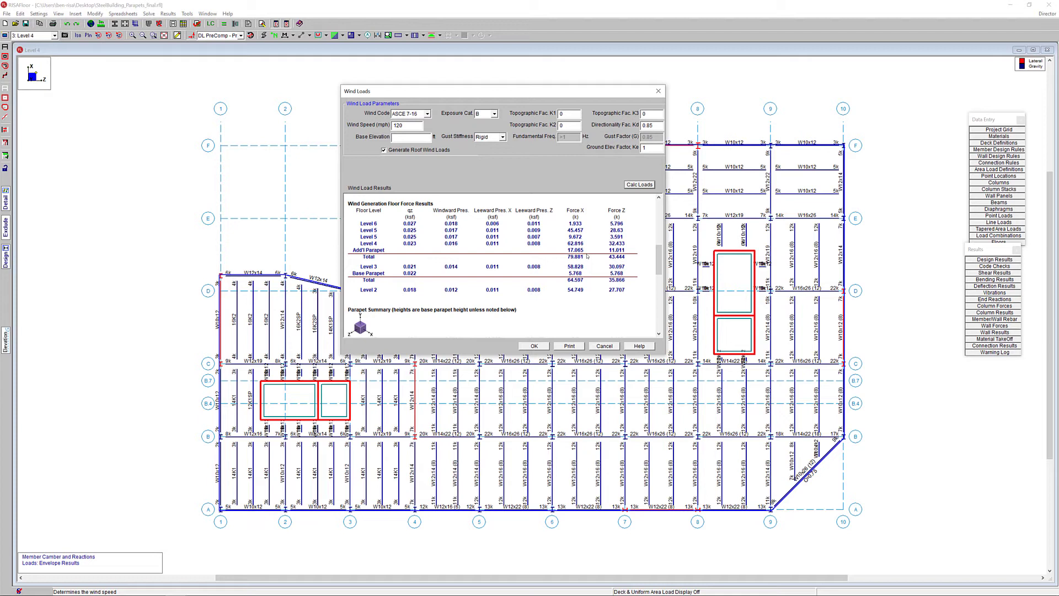
pyautogui.click(533, 345)
# Accept the seismic settings to complete the transfer, then dismiss Project Information in RISA-3D
pyautogui.click(572, 263)
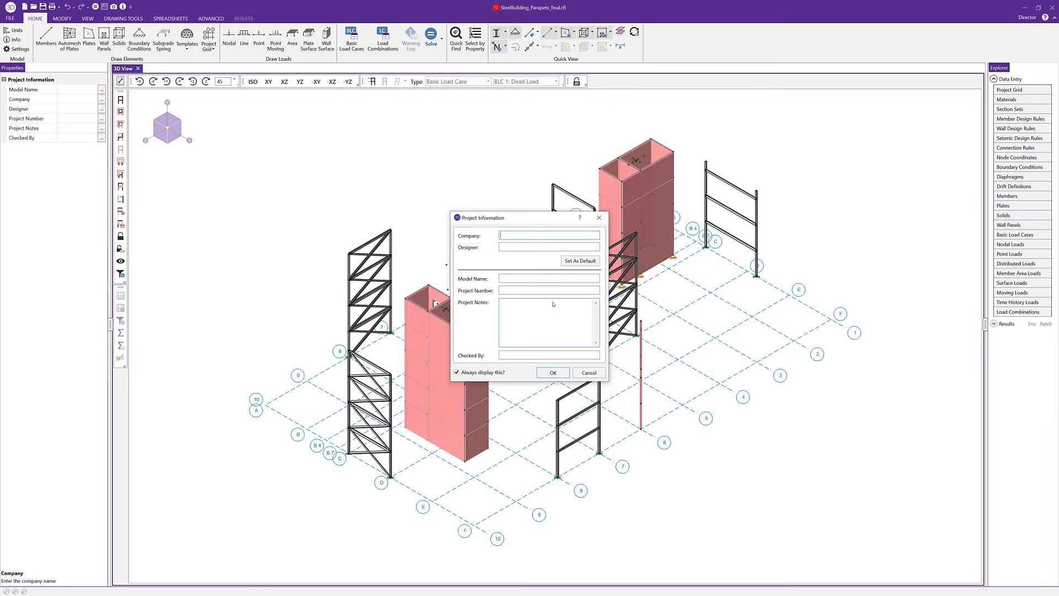
pyautogui.click(553, 372)
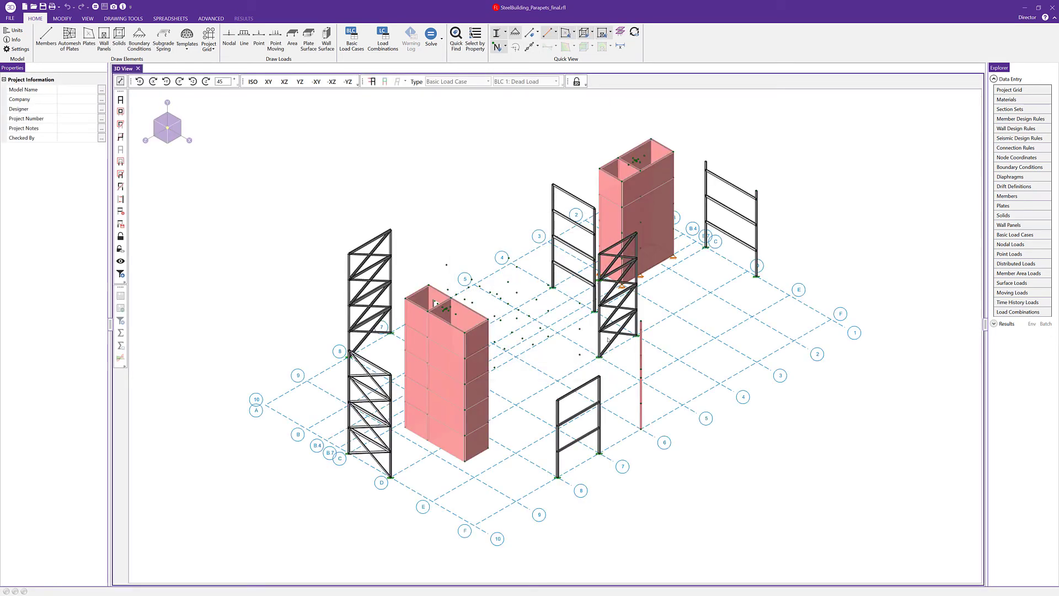
pyautogui.keyDown('shift'); pyautogui.moveTo(595, 337); pyautogui.dragTo(592, 367, button='middle'); pyautogui.keyUp('shift')
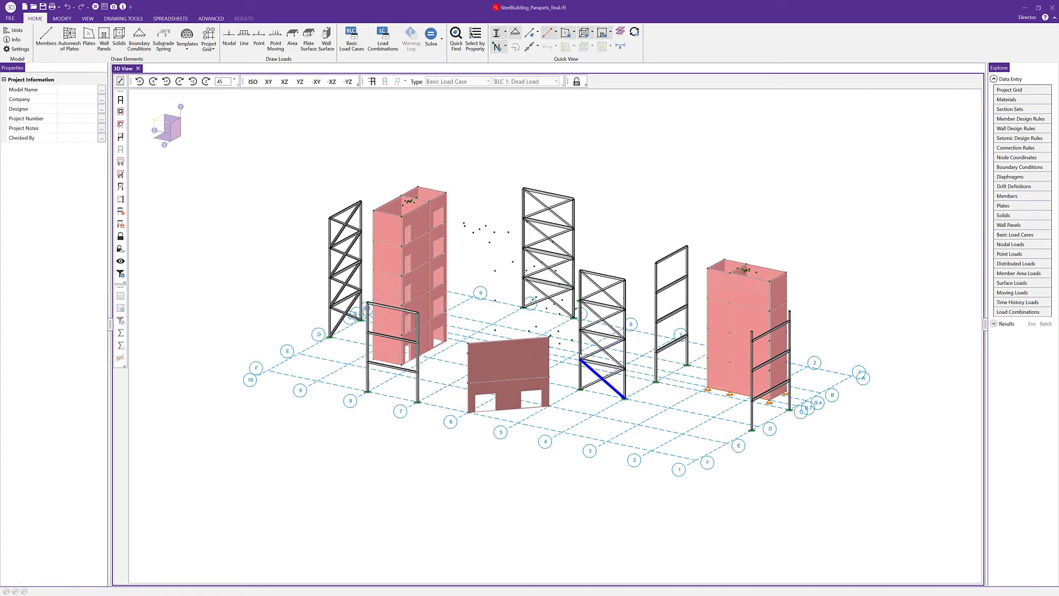
# Show the diaphragm outlines at each level and orbit to view the whole building
pyautogui.click(621, 33)
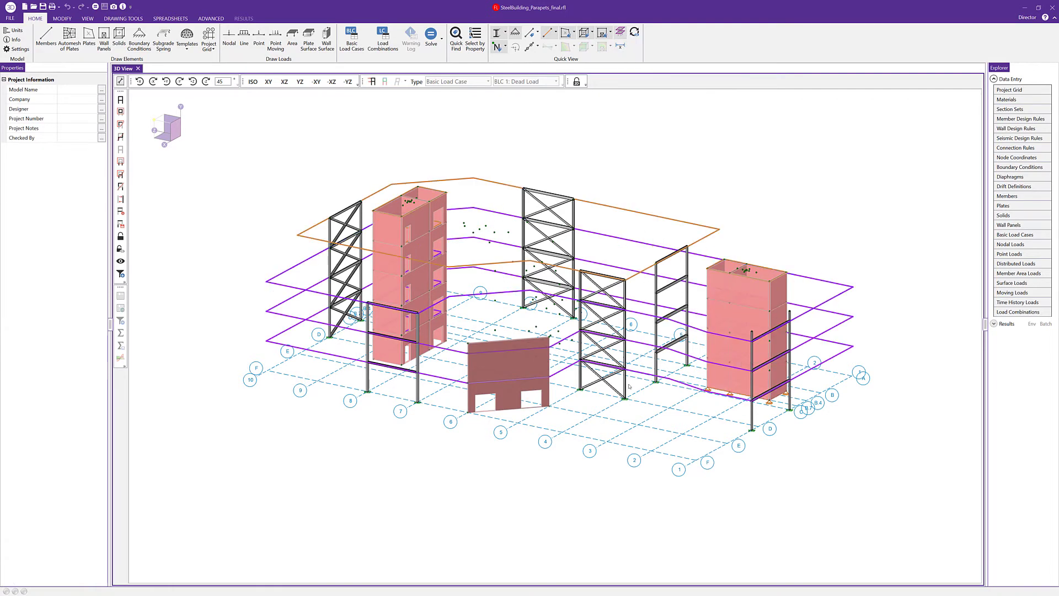
pyautogui.moveTo(623, 385)
pyautogui.keyDown('shift'); pyautogui.mouseDown(button='middle')
pyautogui.moveTo(764, 351)
pyautogui.moveTo(675, 303)
pyautogui.mouseUp(button='middle'); pyautogui.keyUp('shift')
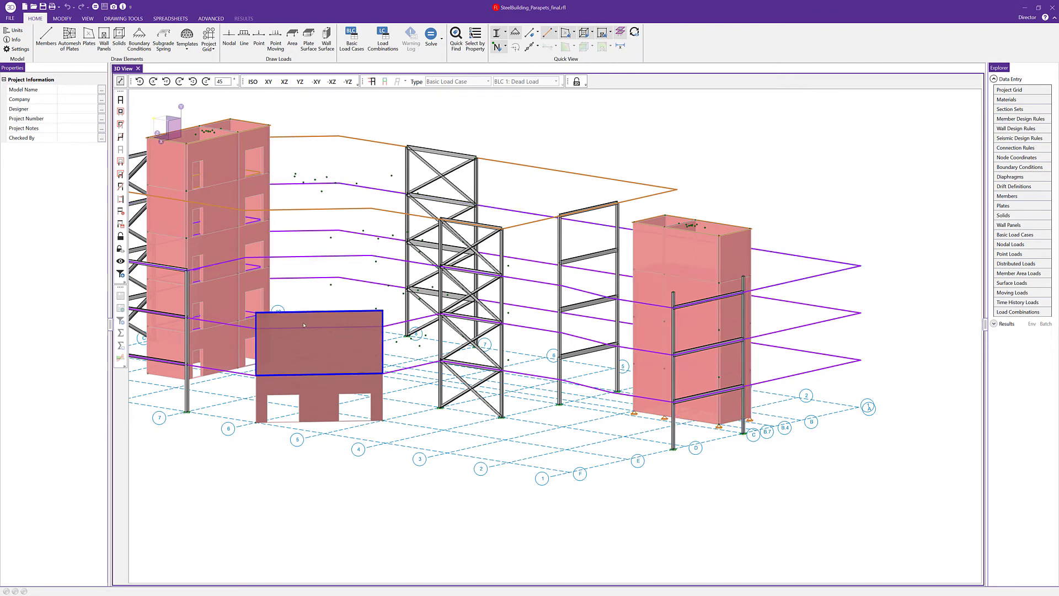
pyautogui.scroll(1, 319, 321)
pyautogui.scroll(2, 359, 325)
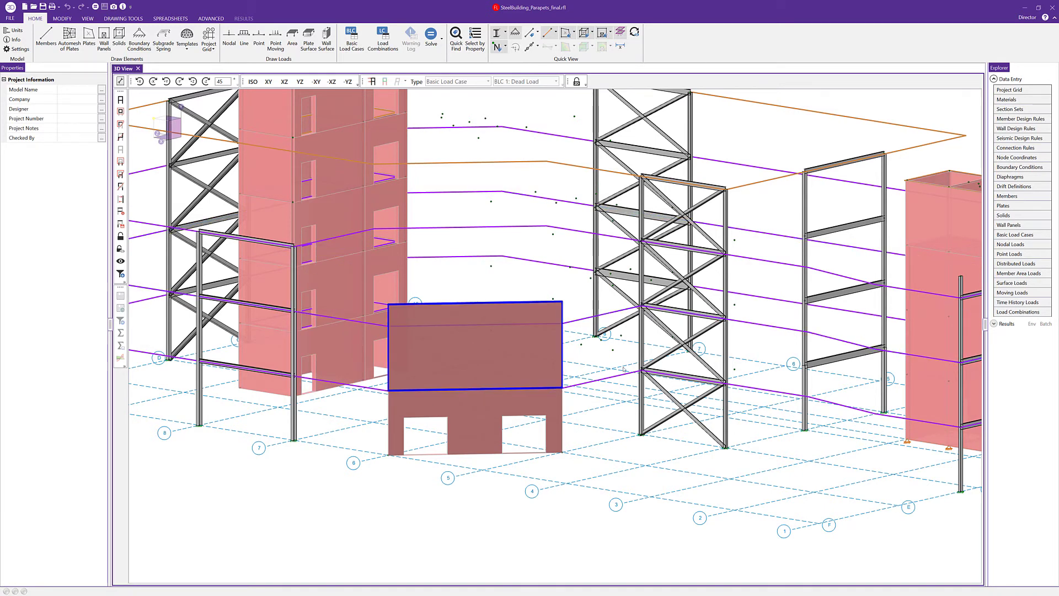
pyautogui.scroll(-3, 364, 326)
pyautogui.moveTo(364, 326)
pyautogui.keyDown('shift'); pyautogui.mouseDown(button='middle')
pyautogui.moveTo(631, 386)
pyautogui.moveTo(594, 400)
pyautogui.mouseUp(button='middle'); pyautogui.keyUp('shift')
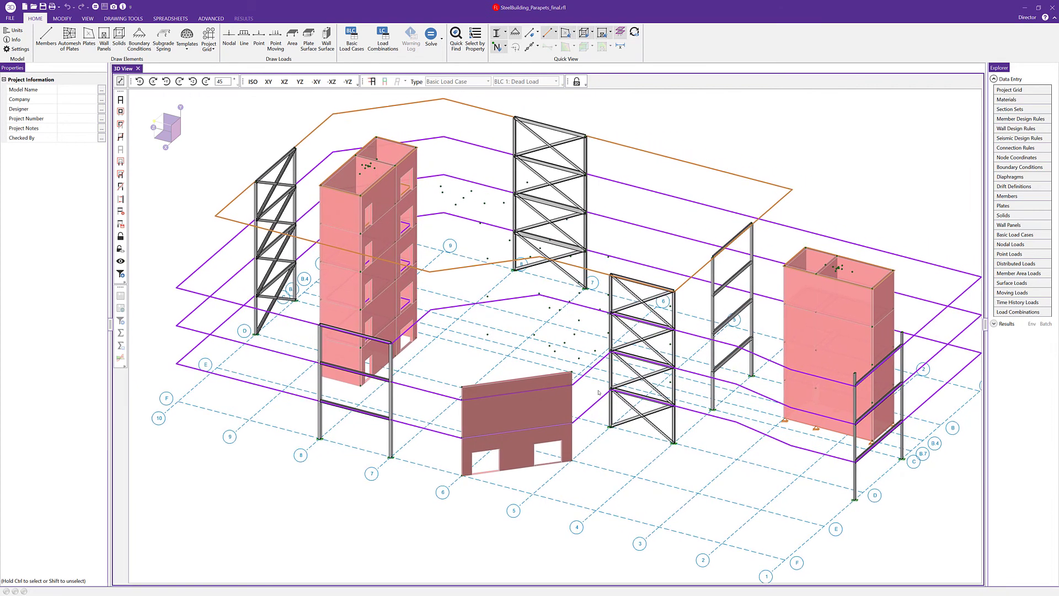
# Display loads for BLC 8 Wind Load X, then switch to BLC 11 Wind Load Z
pyautogui.click(372, 82)
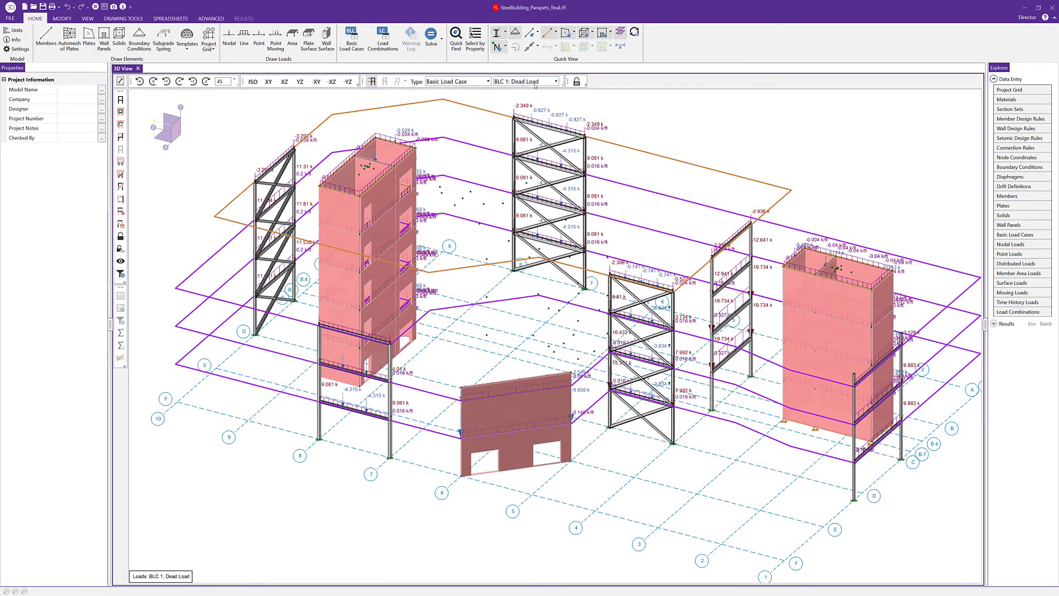
pyautogui.click(524, 81)
pyautogui.scroll(-2, 532, 111)
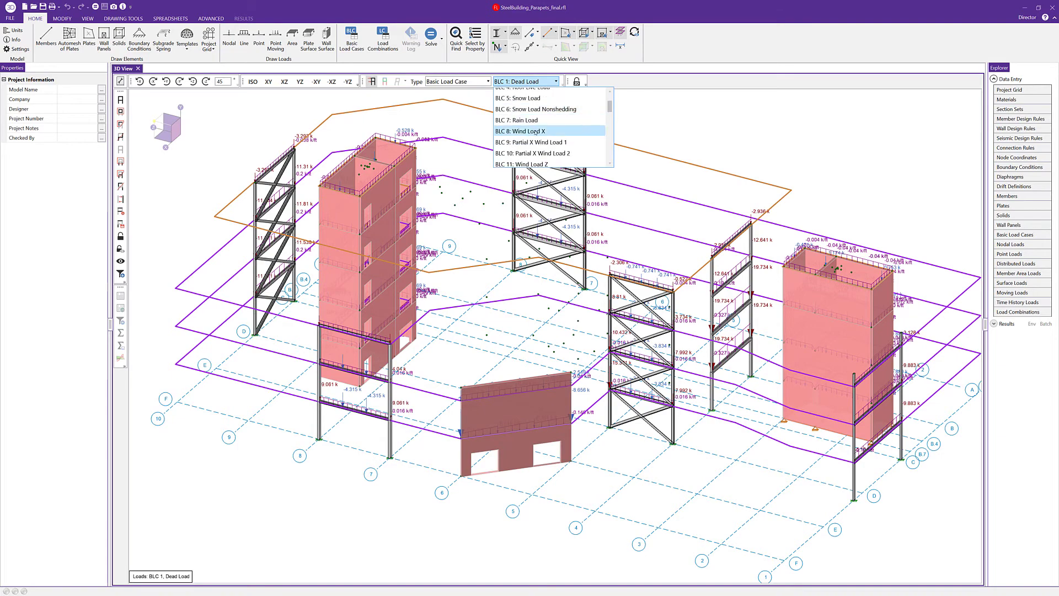
pyautogui.click(524, 131)
pyautogui.keyDown('shift'); pyautogui.moveTo(612, 301); pyautogui.dragTo(644, 307, button='middle'); pyautogui.keyUp('shift')
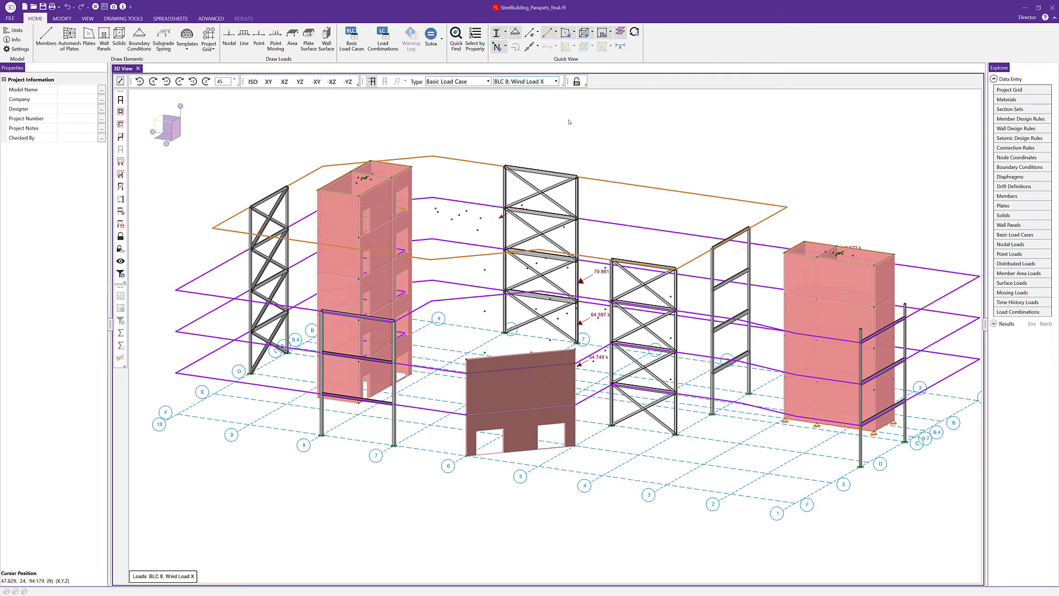
pyautogui.click(544, 82)
pyautogui.click(521, 164)
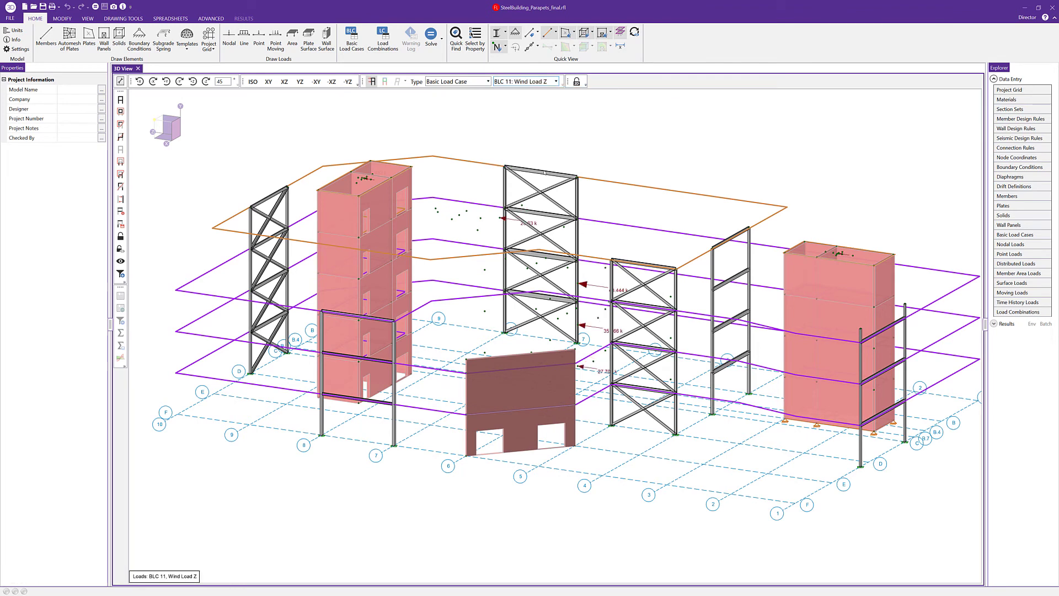